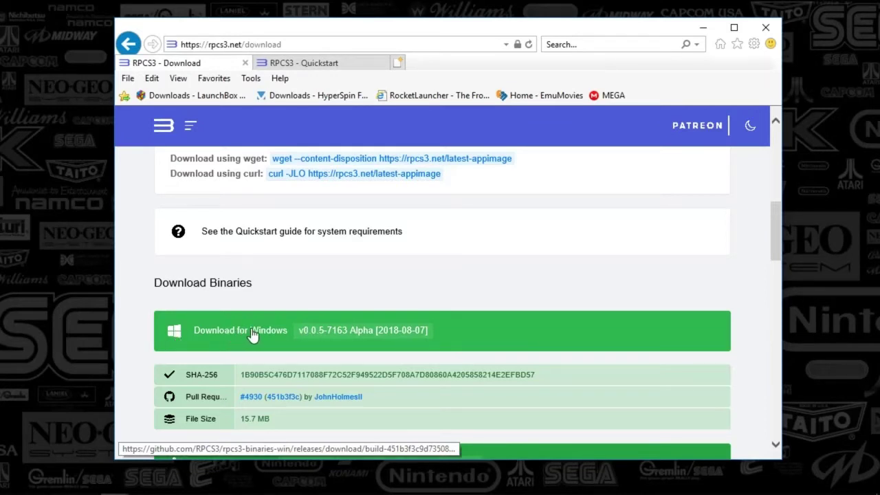
# Step: Bring File Explorer forward and open dev_hdd0\game to check the installed games
pyautogui.moveTo(618, 493)
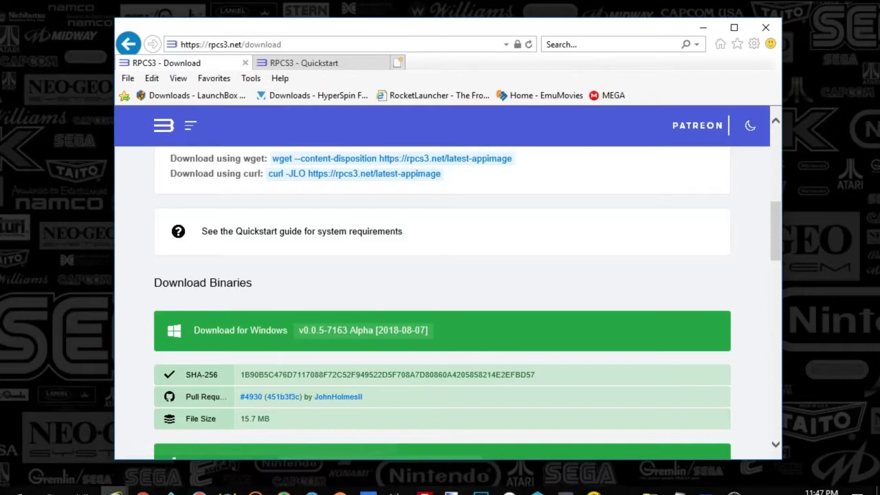
pyautogui.moveTo(650, 481)
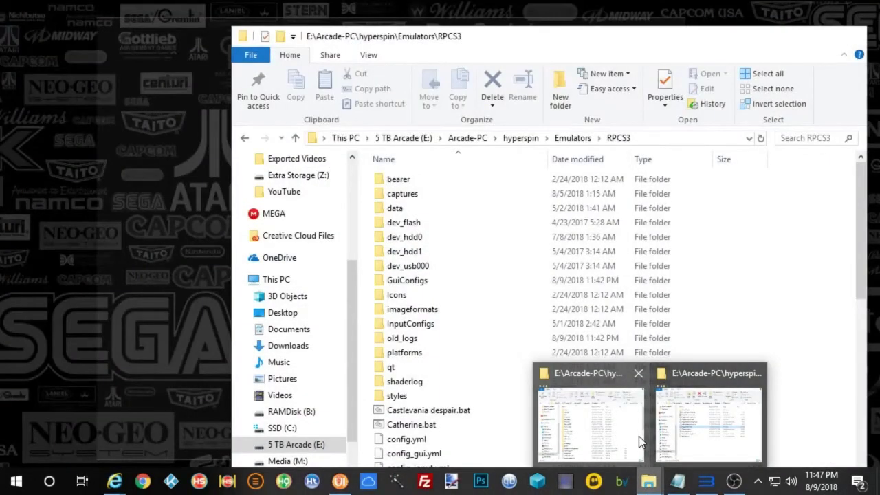
pyautogui.click(639, 441)
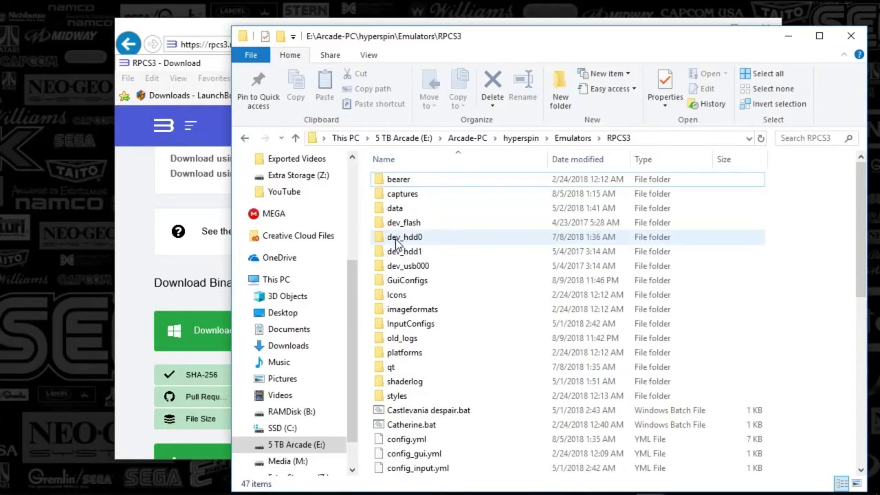
pyautogui.moveTo(395, 244)
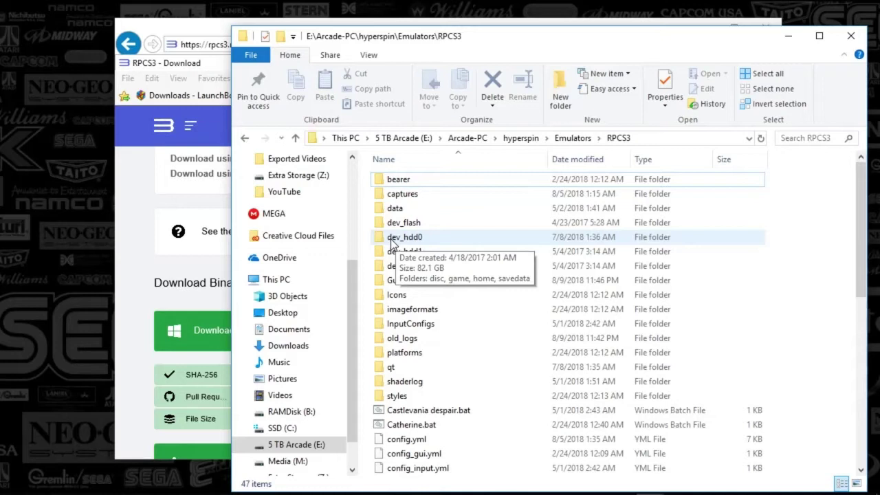
pyautogui.doubleClick(399, 237)
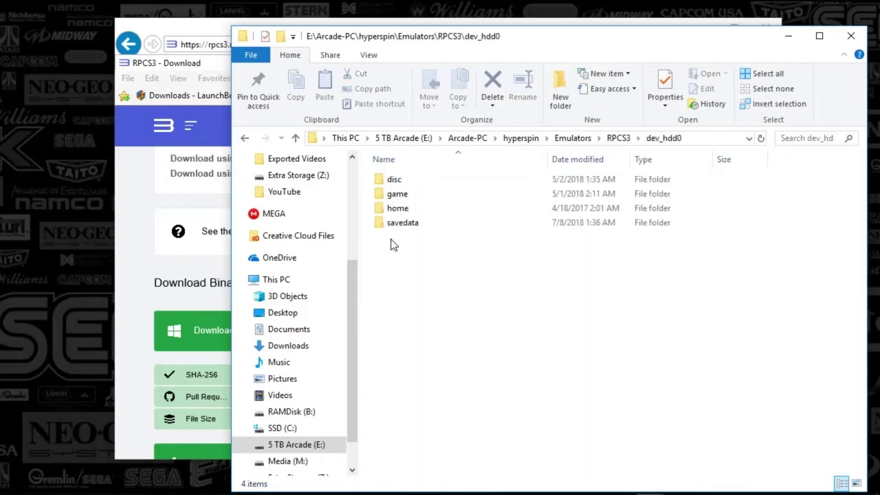
pyautogui.doubleClick(401, 198)
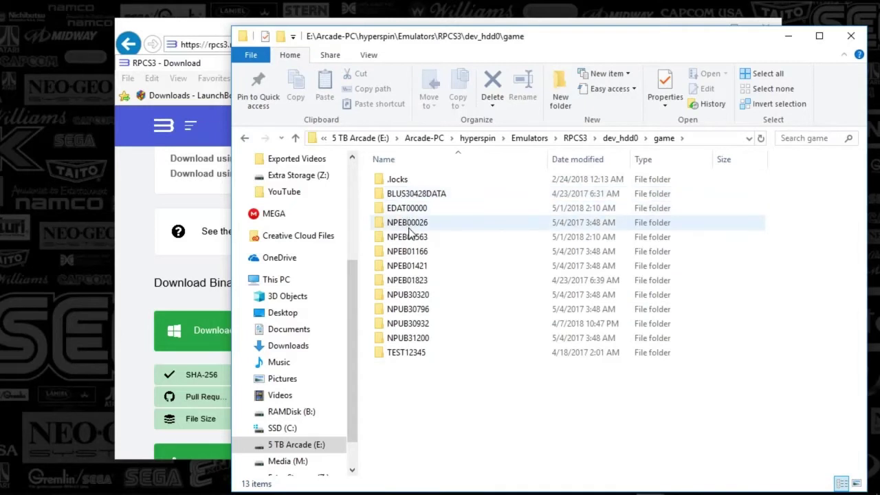
# Step: Go back up to the RPCS3 folder, revisit dev_hdd0\game, then return and scroll down
pyautogui.moveTo(415, 227)
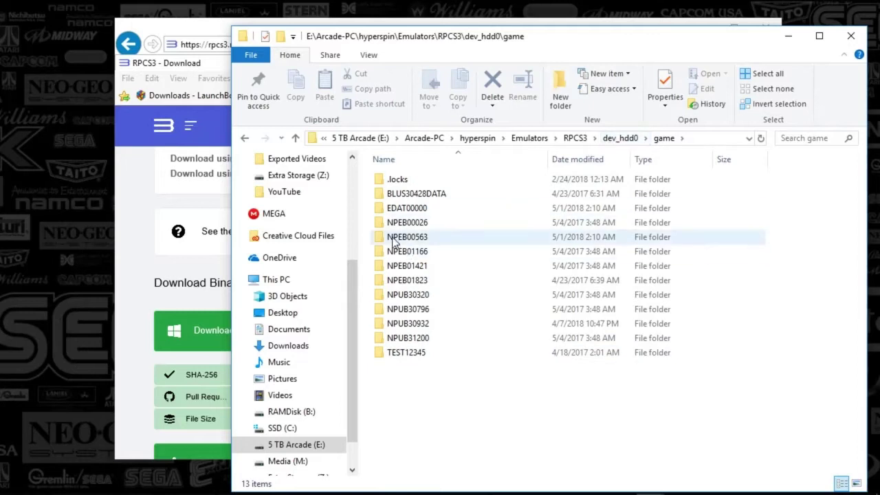
pyautogui.click(617, 141)
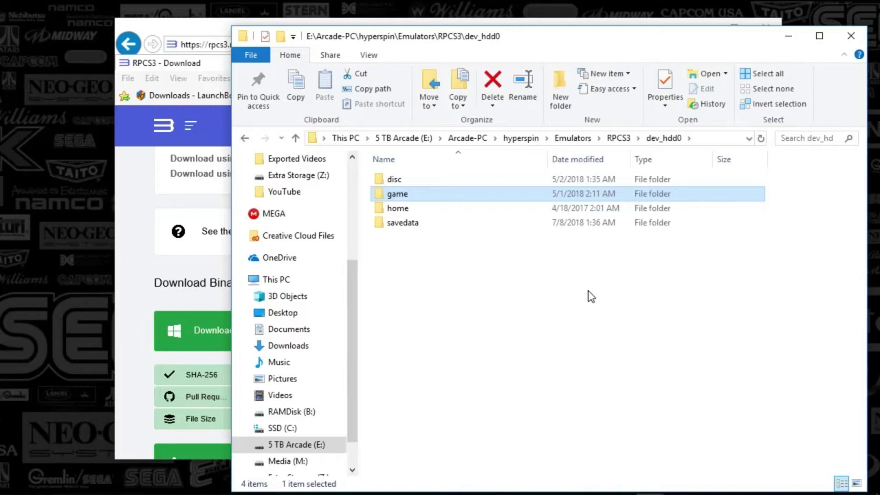
pyautogui.click(619, 140)
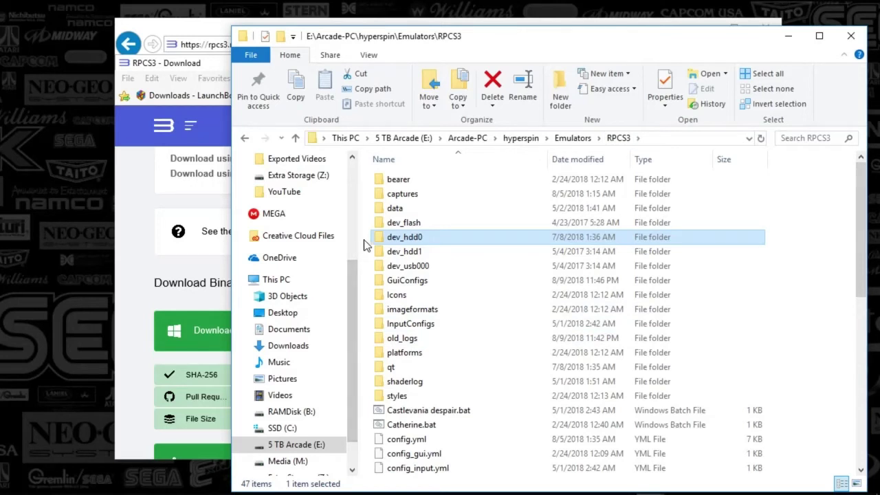
pyautogui.doubleClick(405, 242)
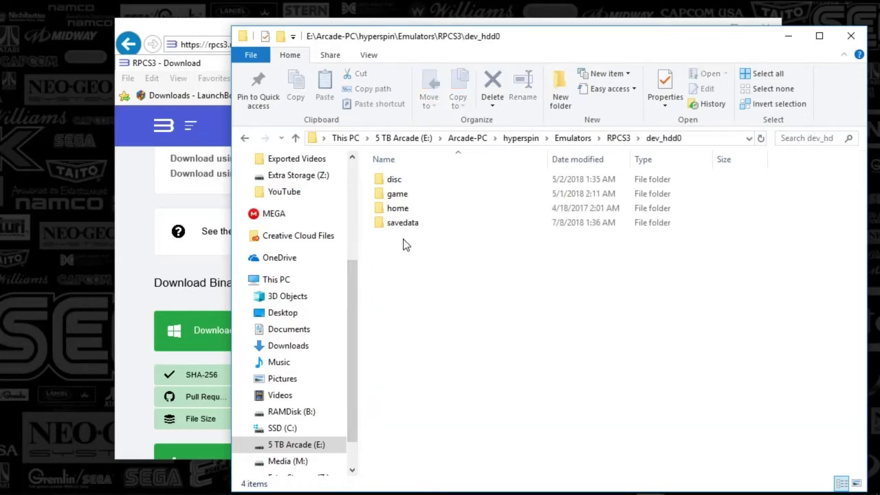
pyautogui.click(399, 196)
pyautogui.doubleClick(399, 198)
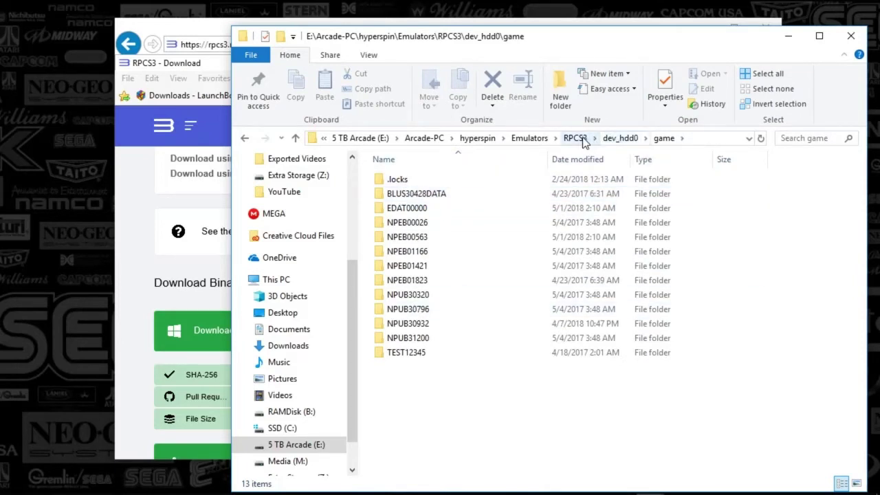
pyautogui.click(629, 140)
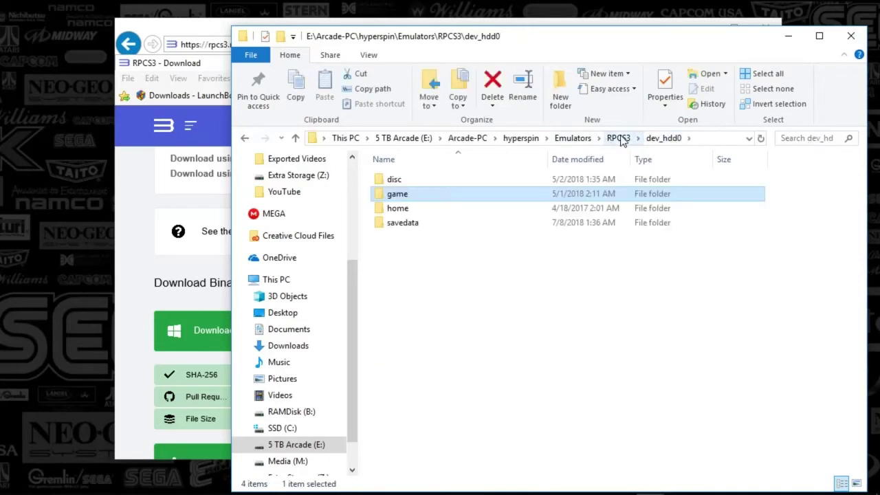
pyautogui.click(626, 140)
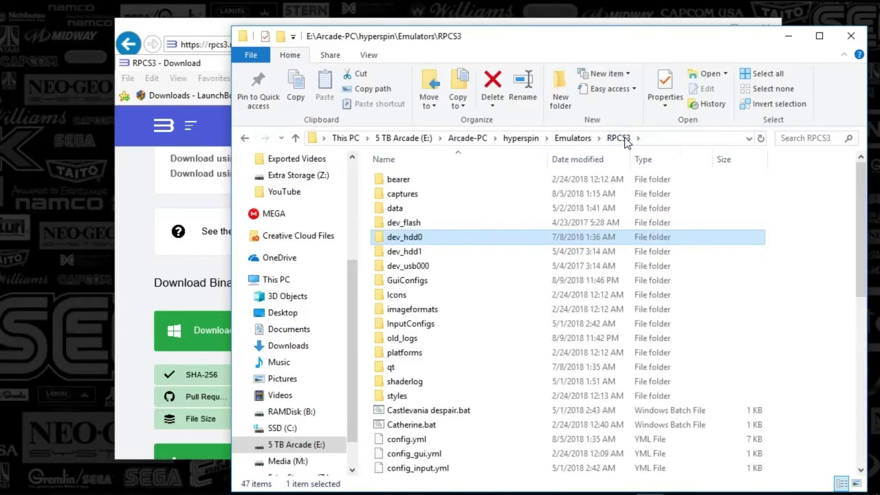
pyautogui.moveTo(861, 213); pyautogui.dragTo(871, 369)
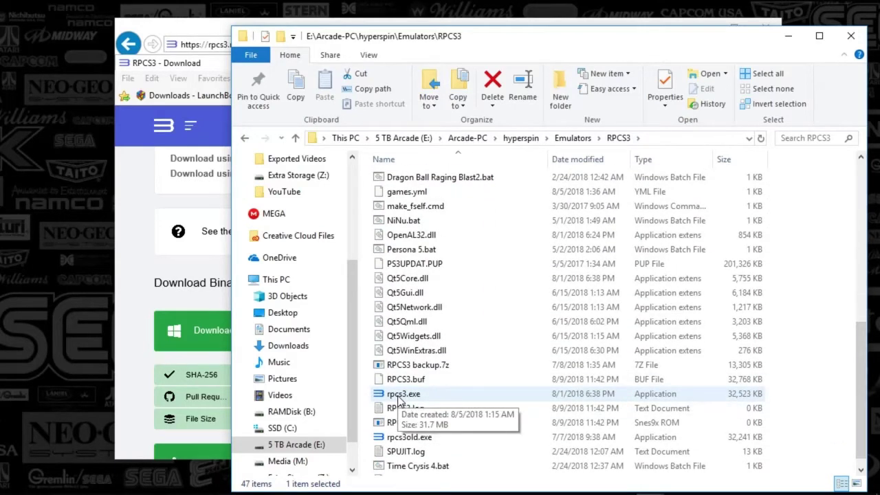
# Step: Launch rpcs3.exe, then highlight the Quickstart sentence on getting PS3 firmware from PlayStation.com
pyautogui.doubleClick(398, 393)
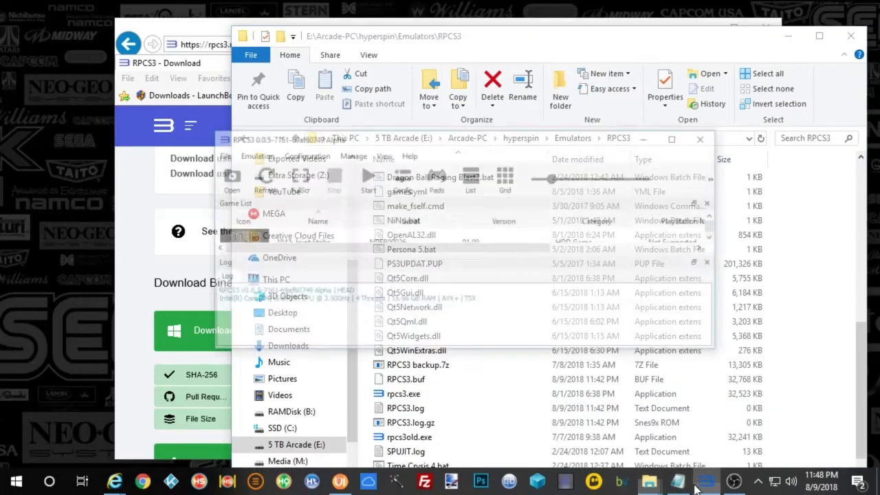
pyautogui.moveTo(212, 34); pyautogui.dragTo(210, 29)
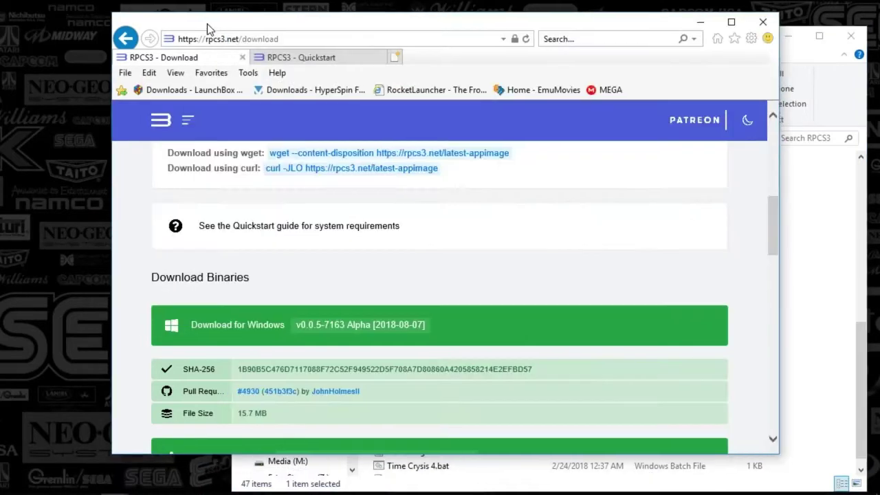
pyautogui.click(337, 60)
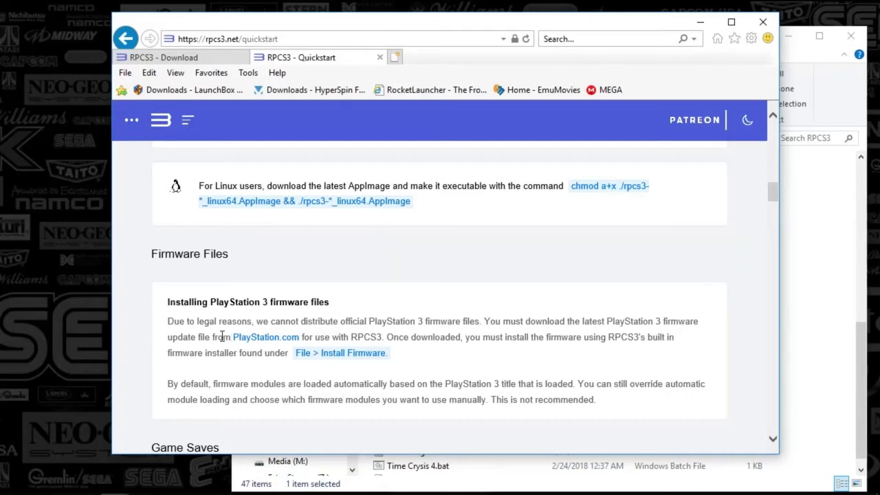
pyautogui.moveTo(198, 336); pyautogui.dragTo(332, 339)
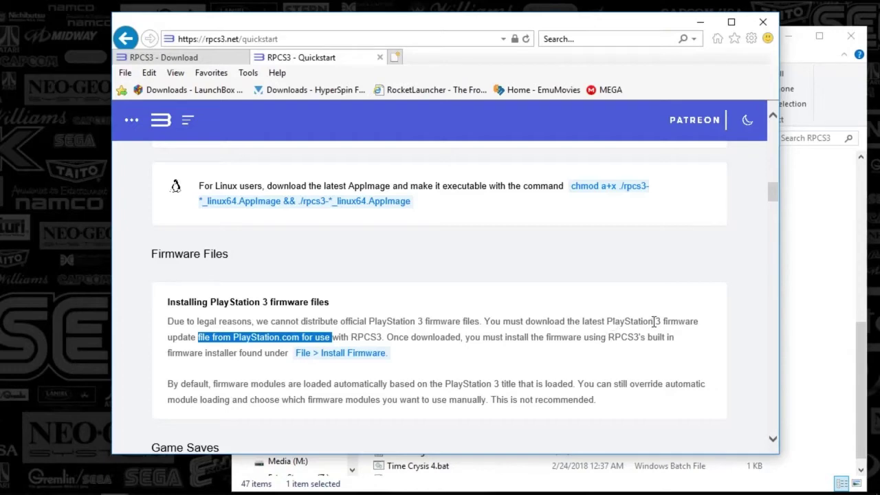
# Step: Return to the RPCS3 folder and select the PS3UPDAT.PUP firmware file (201,326 KB)
pyautogui.click(810, 311)
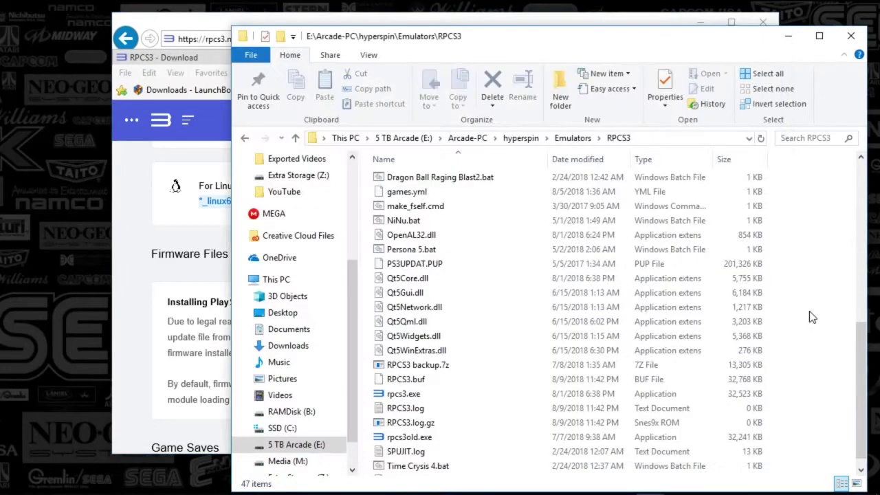
pyautogui.scroll(-1, 449, 390)
pyautogui.click(455, 382)
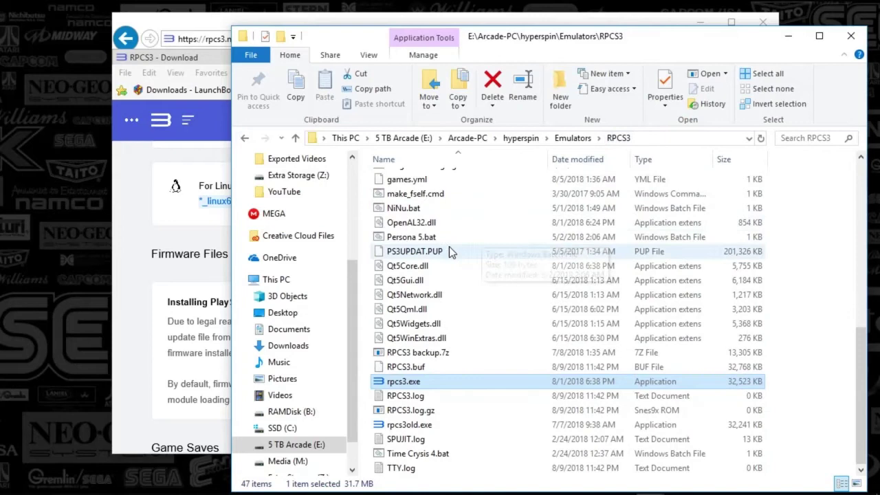
pyautogui.click(391, 253)
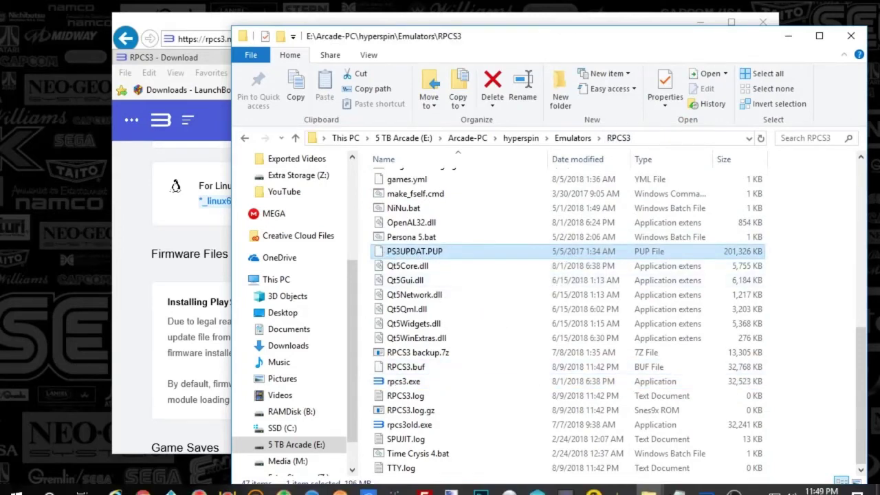
# Step: Bring the RPCS3 0.0.5-7161 Alpha window forward and open its Configuration menu
pyautogui.click(704, 485)
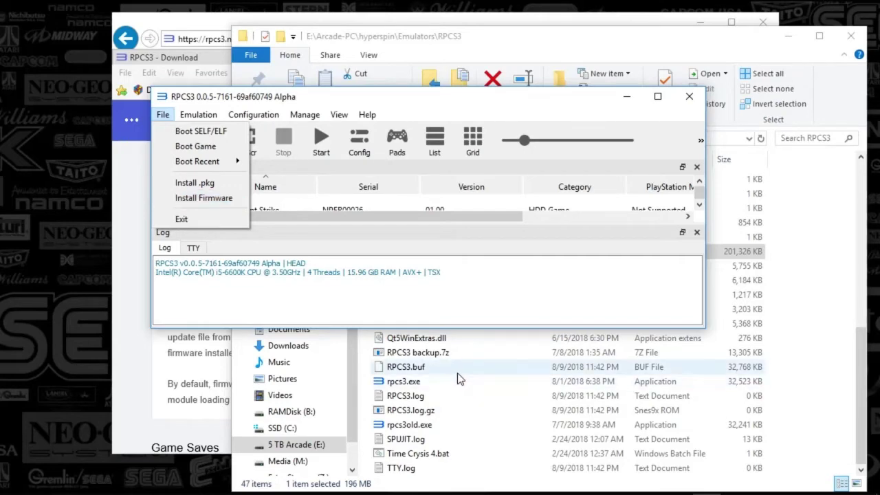
pyautogui.click(427, 94)
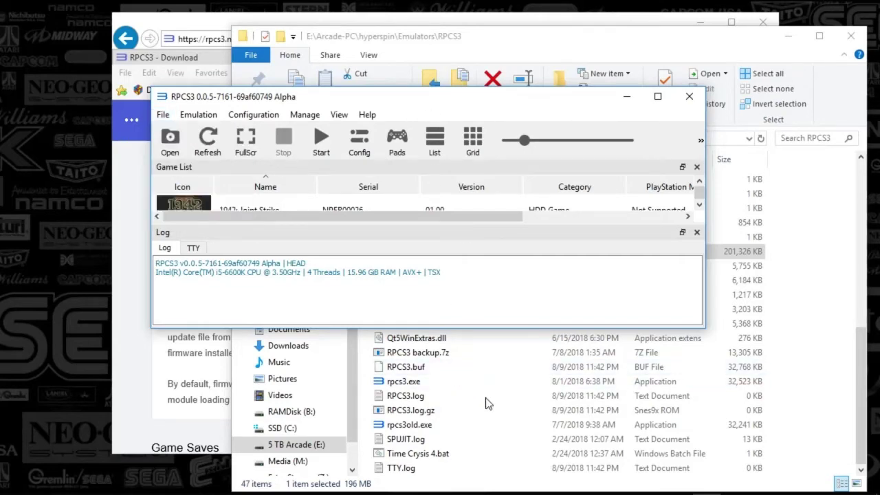
pyautogui.click(626, 96)
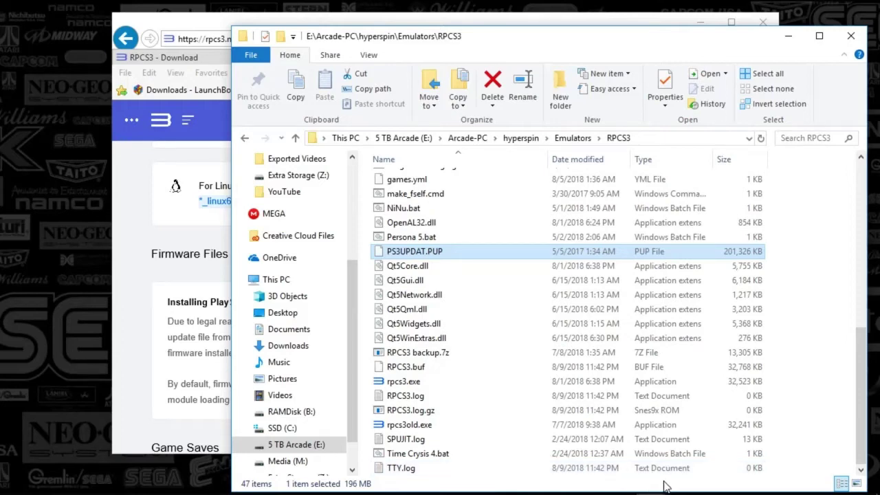
pyautogui.moveTo(663, 489)
pyautogui.click(706, 483)
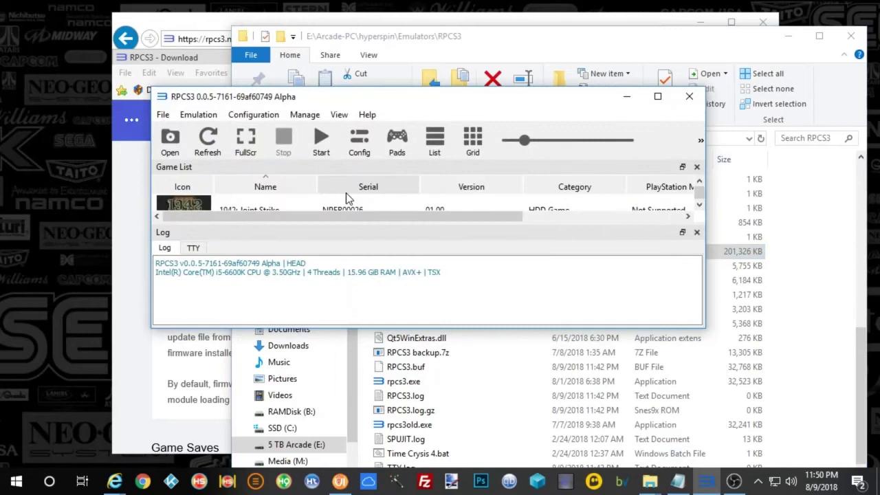
pyautogui.click(168, 115)
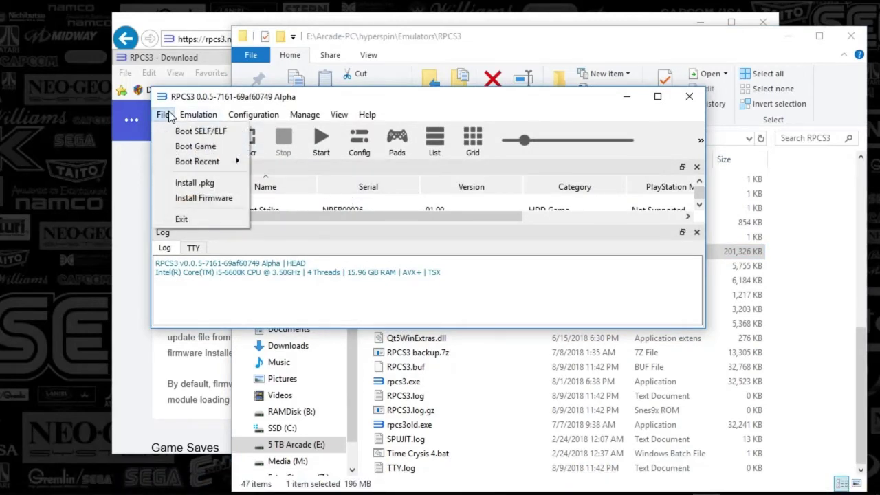
pyautogui.moveTo(184, 118)
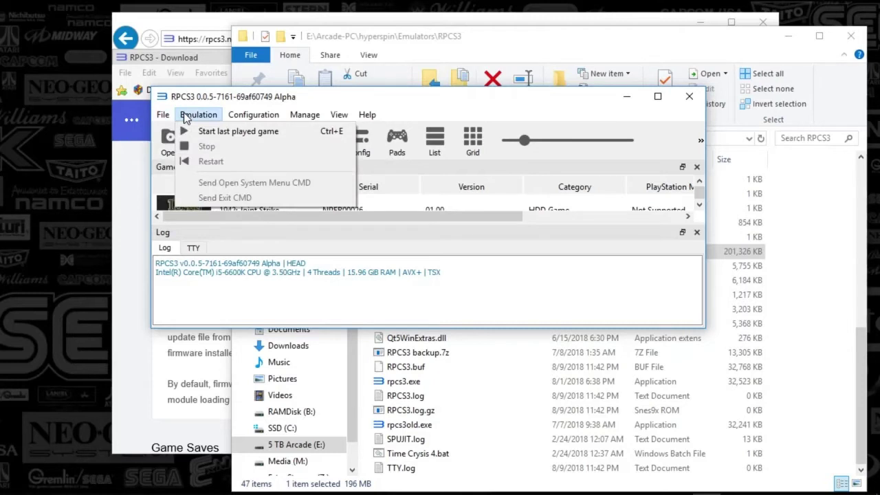
pyautogui.moveTo(233, 116)
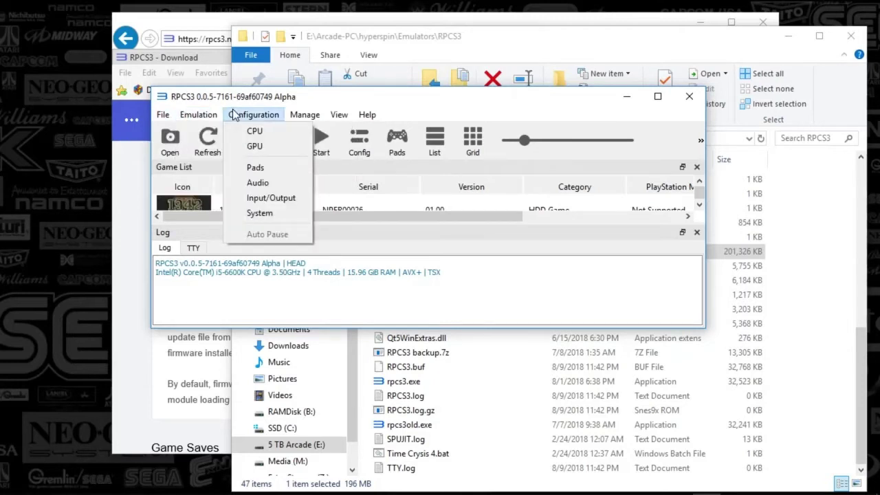
# Step: Open Settings on the CPU page, showing Interpreter (fast) decoders and liblv2.sprx firmware loading
pyautogui.click(263, 132)
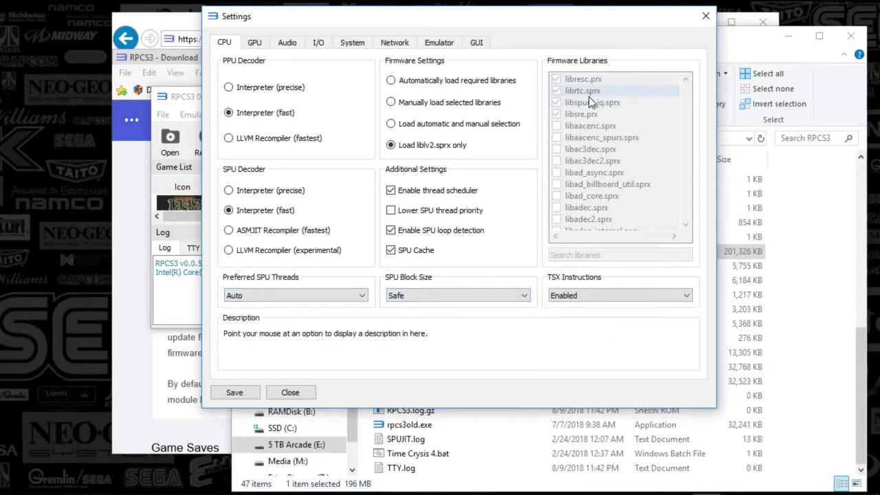
# Step: On the GPU page, keep Vulkan as the renderer at 1280x720 and nudge the window right
pyautogui.click(250, 44)
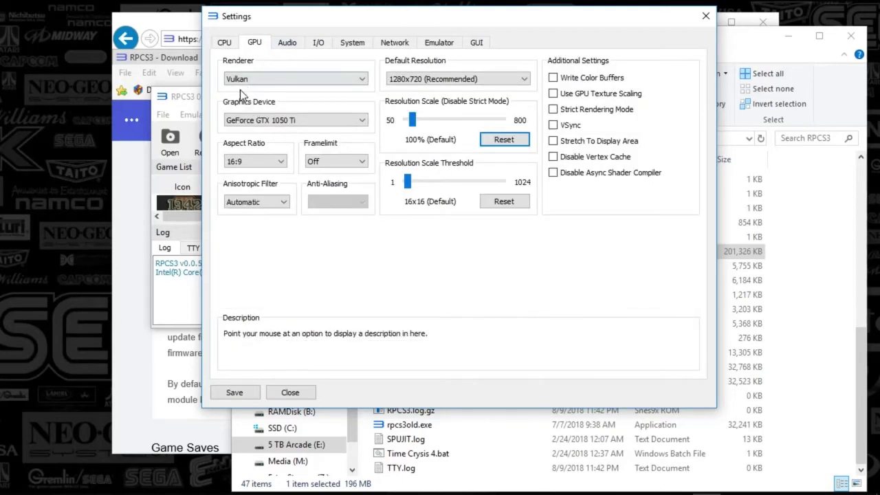
pyautogui.click(285, 81)
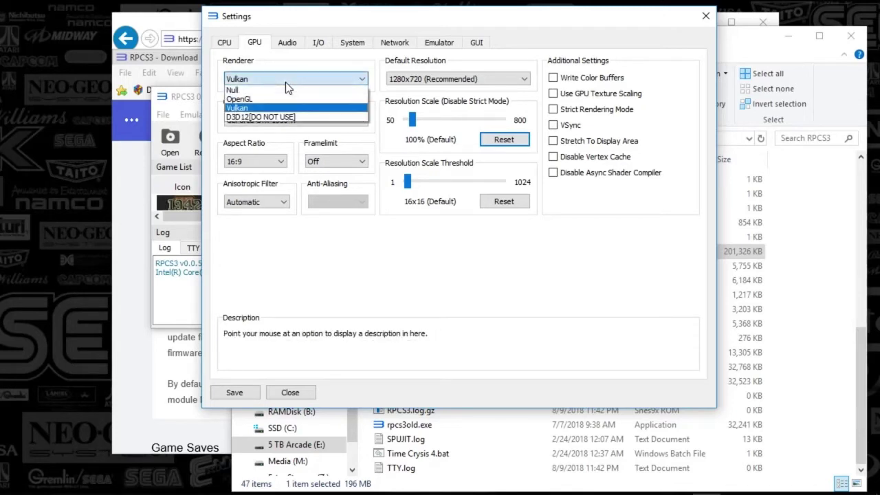
pyautogui.click(286, 82)
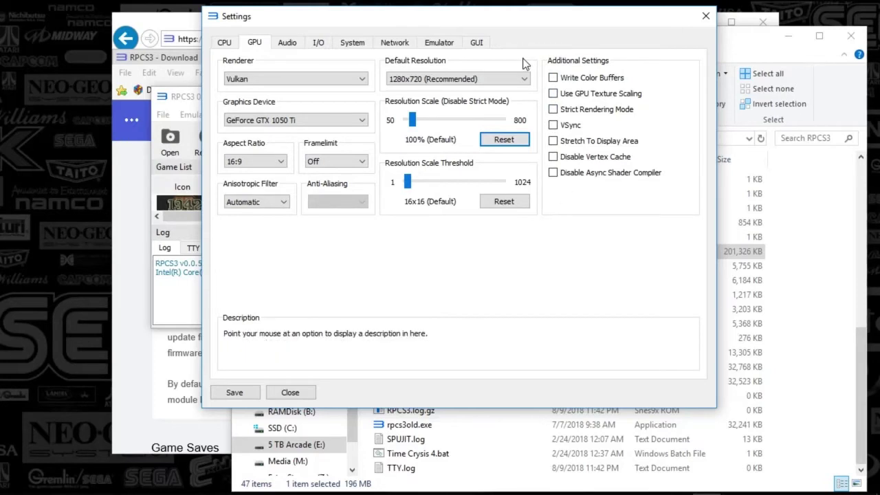
pyautogui.moveTo(350, 17); pyautogui.dragTo(380, 22)
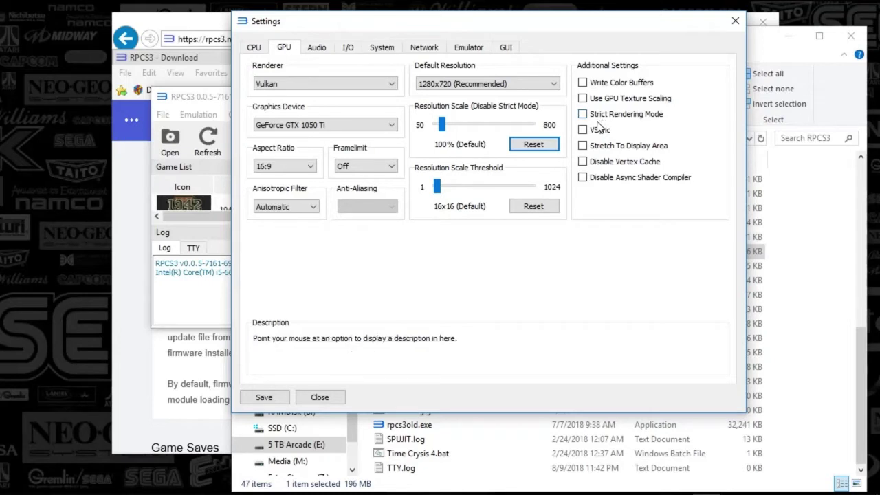
# Step: Keep XAudio2 as the audio output, then move through the I/O page to System settings
pyautogui.click(317, 48)
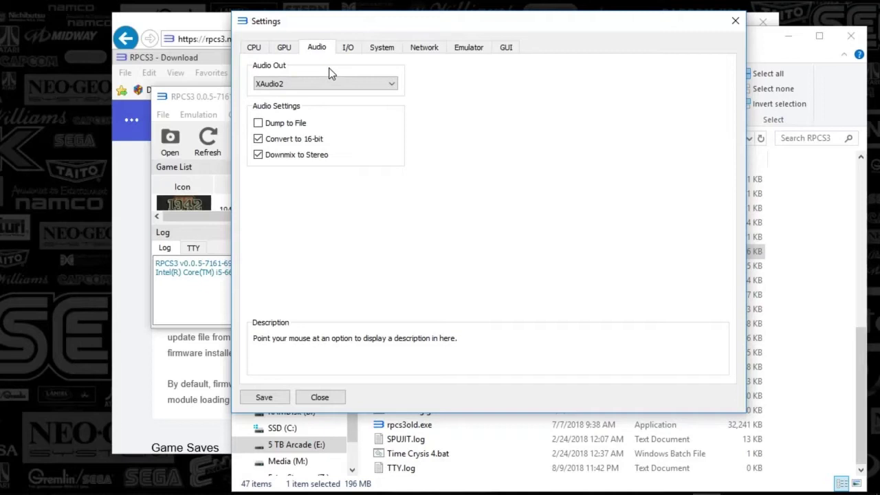
pyautogui.click(321, 84)
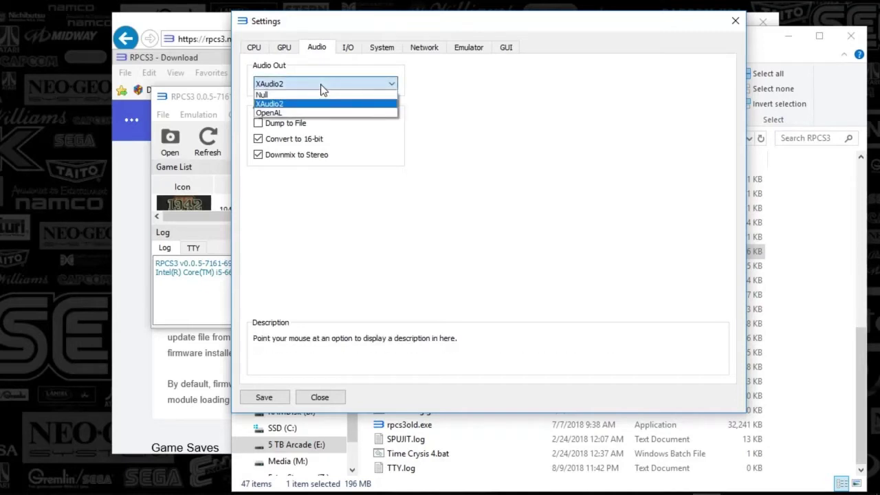
pyautogui.click(321, 89)
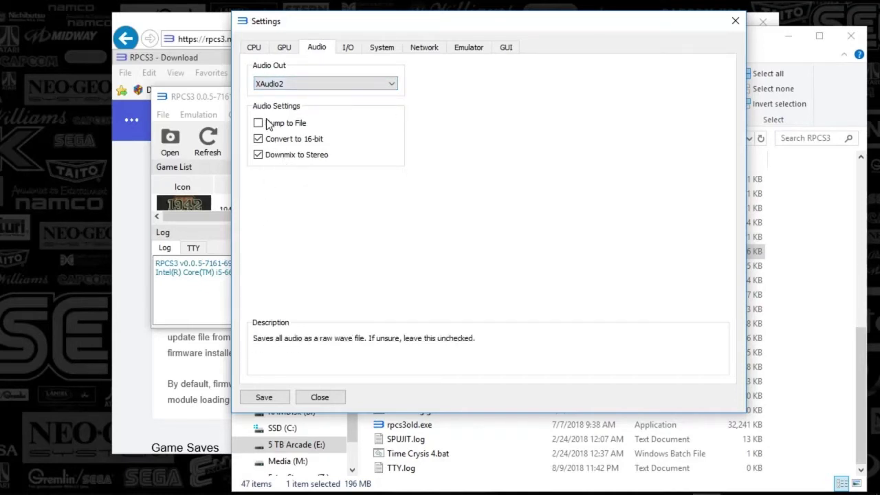
pyautogui.click(349, 48)
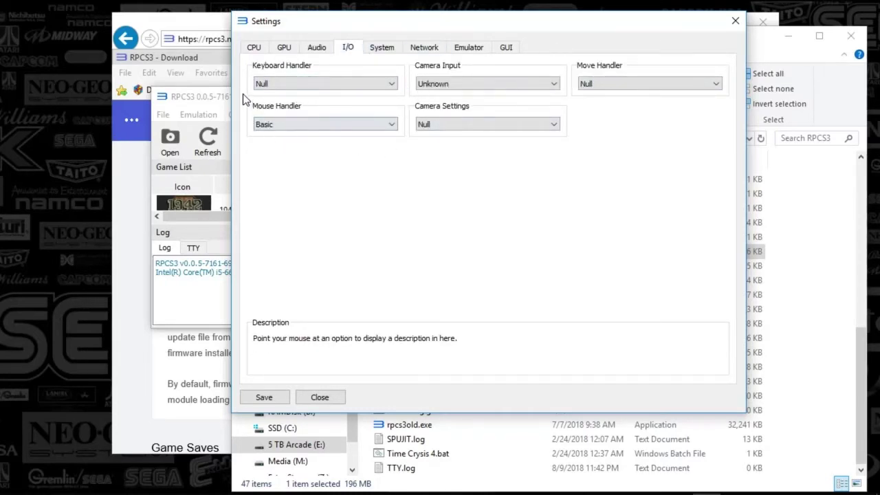
pyautogui.click(385, 48)
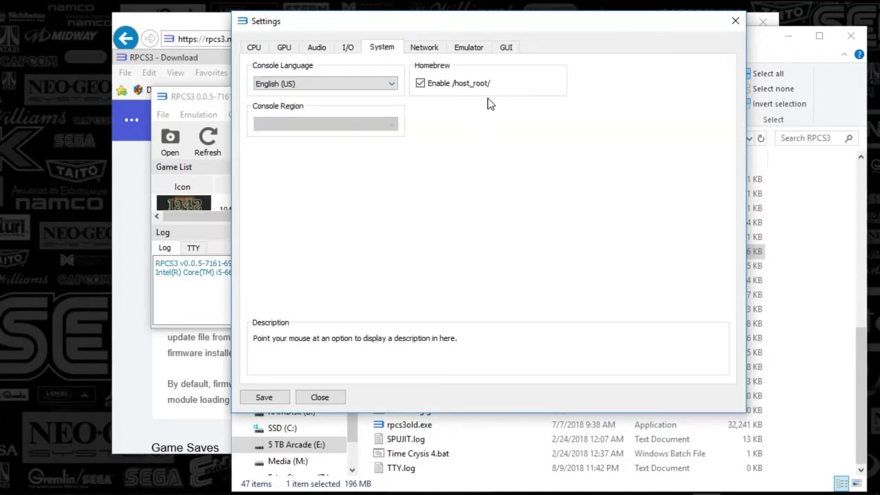
# Step: Skip past the Network page and tick 'Start games in Fullscreen mode' on the Emulator page
pyautogui.click(430, 50)
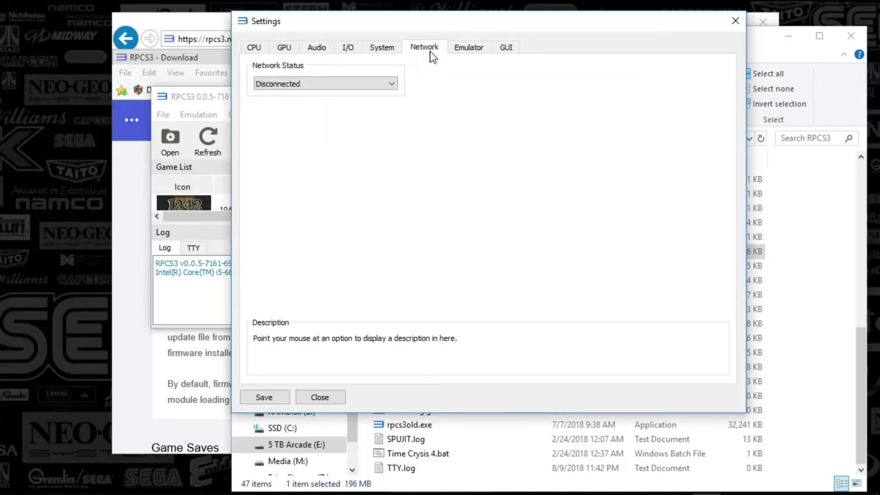
pyautogui.click(468, 47)
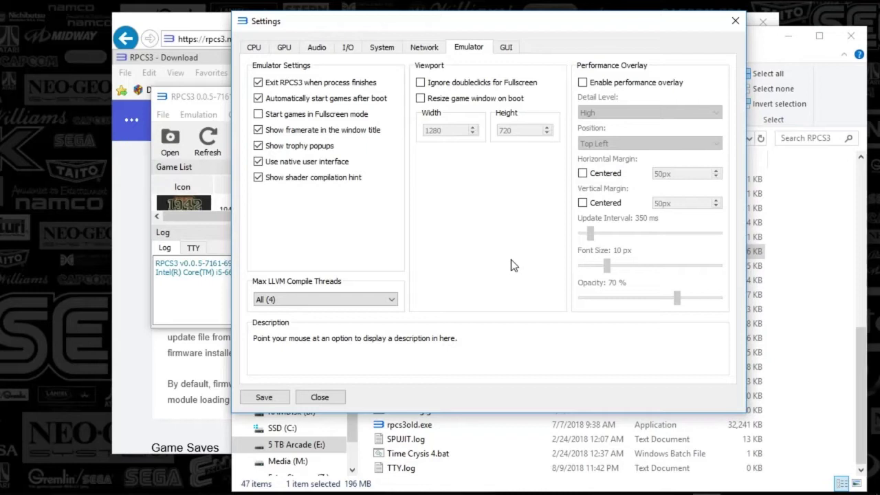
pyautogui.click(259, 115)
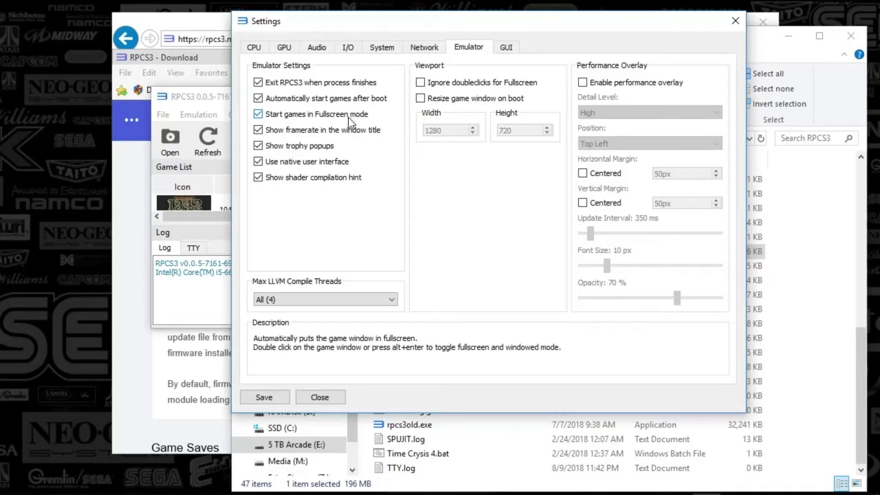
# Step: Apply the Default (Bright) stylesheet on the GUI page and save the settings
pyautogui.click(505, 48)
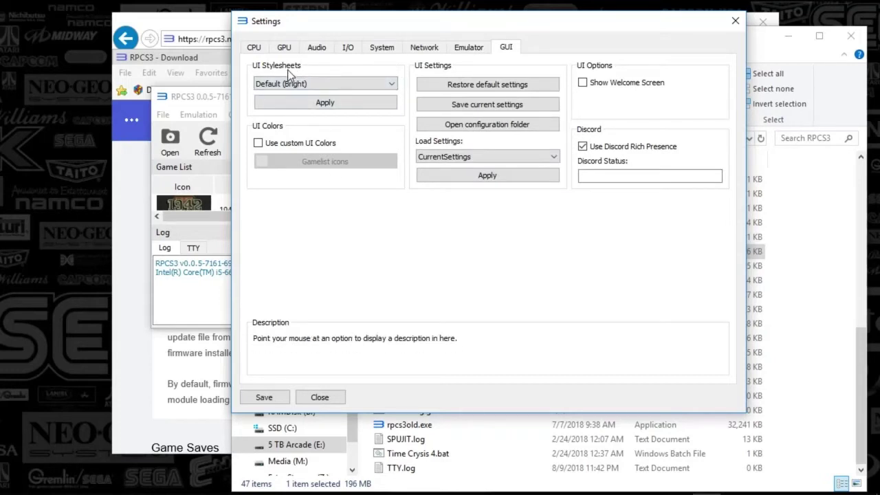
pyautogui.click(302, 102)
pyautogui.click(262, 399)
# Step: Reopen Configuration > GPU briefly, then close the Settings dialog without changes
pyautogui.click(270, 115)
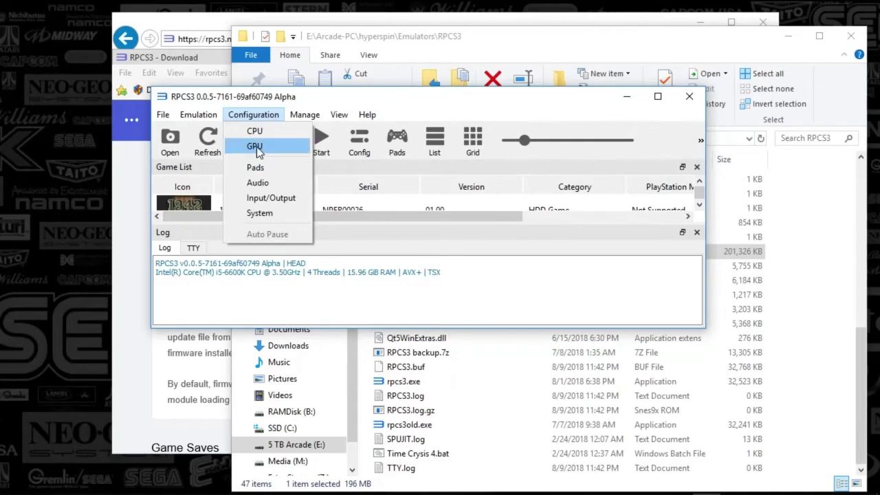
pyautogui.click(259, 147)
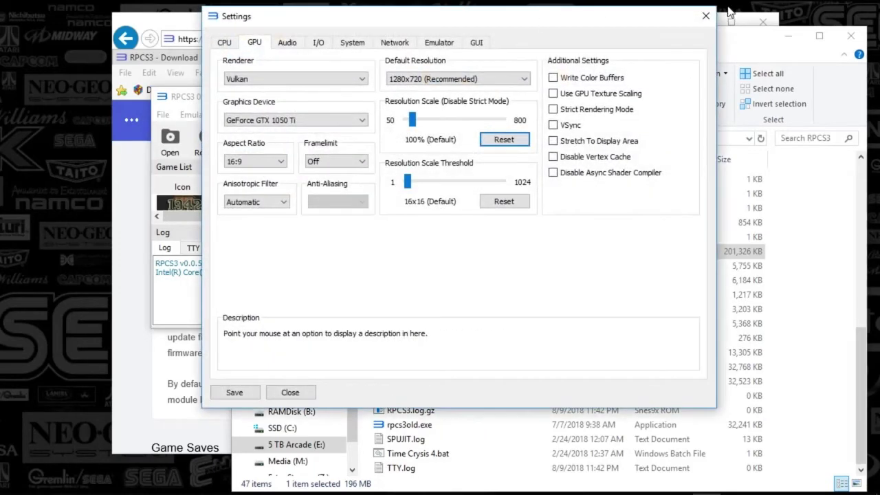
pyautogui.click(705, 16)
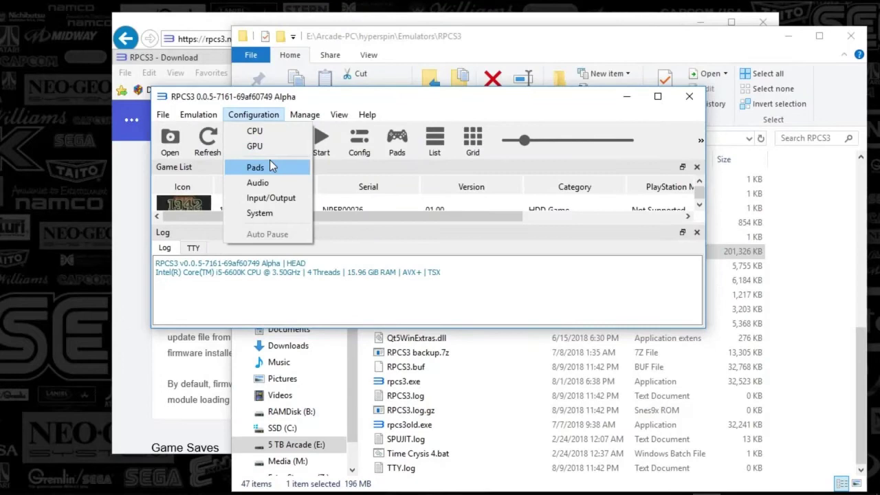
# Step: Open the Pads settings, keep Keyboard as Player 1's handler and bind Triangle to 9
pyautogui.click(250, 169)
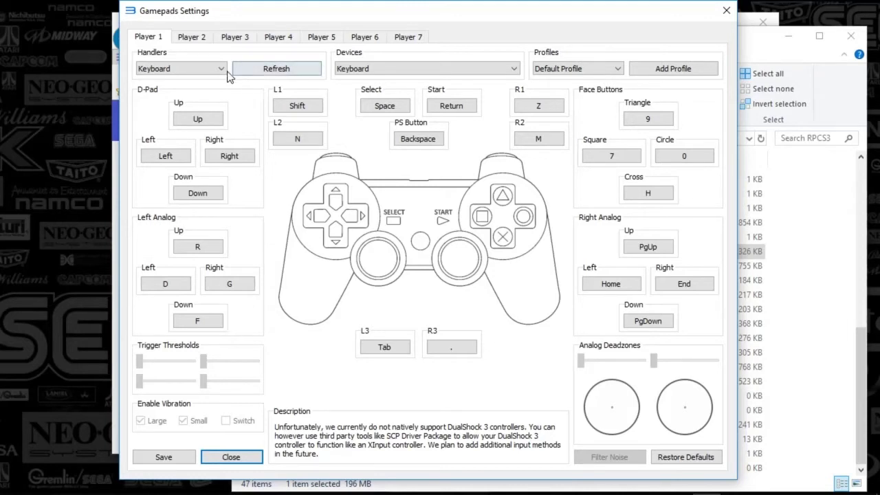
pyautogui.click(171, 68)
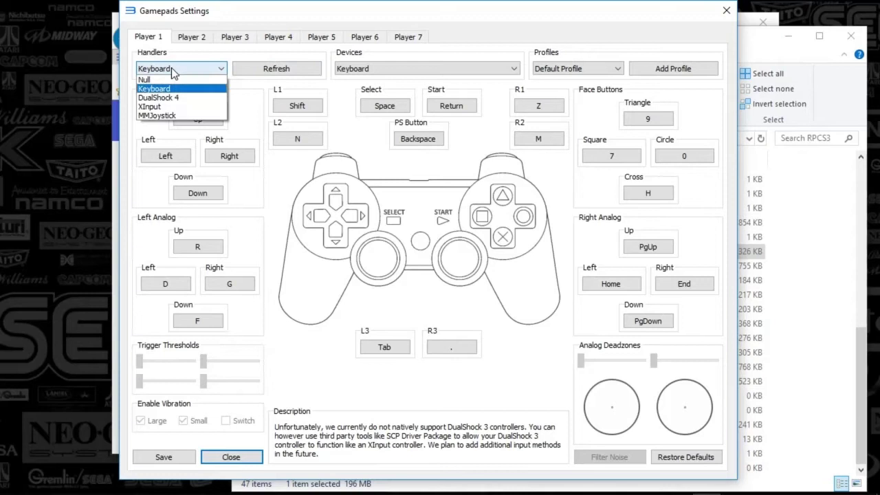
pyautogui.click(171, 67)
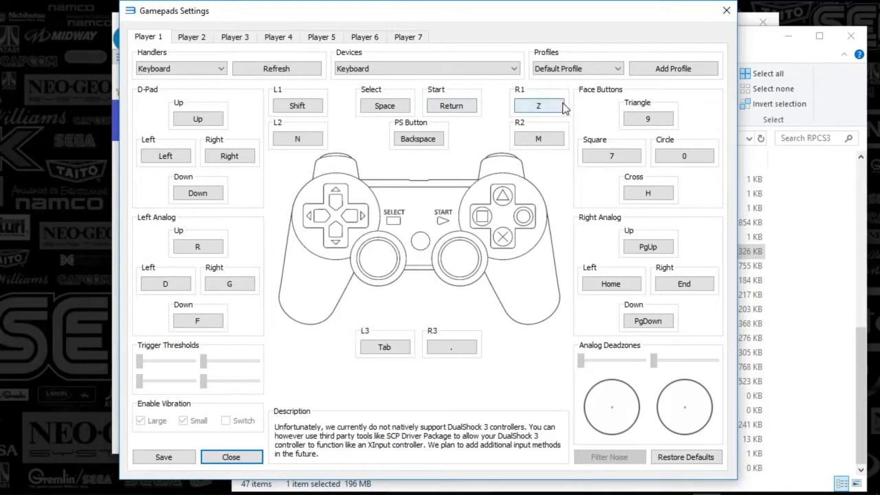
pyautogui.click(650, 122)
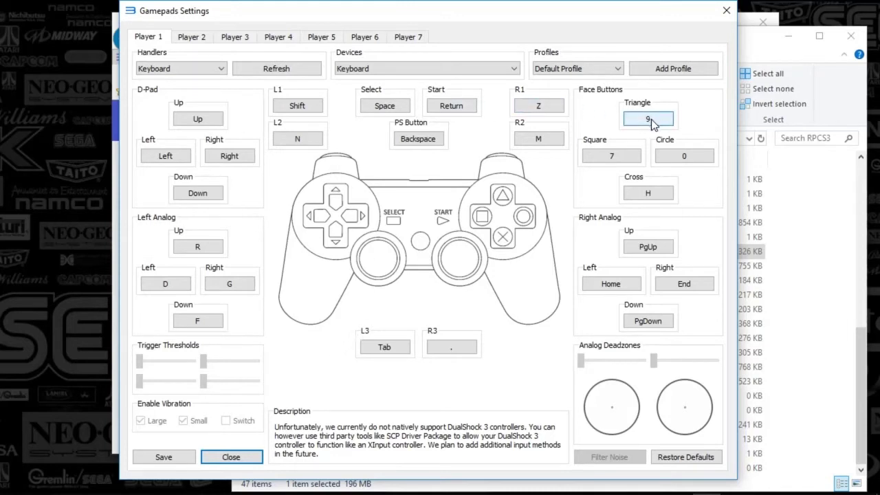
pyautogui.press('9')
pyautogui.click(217, 70)
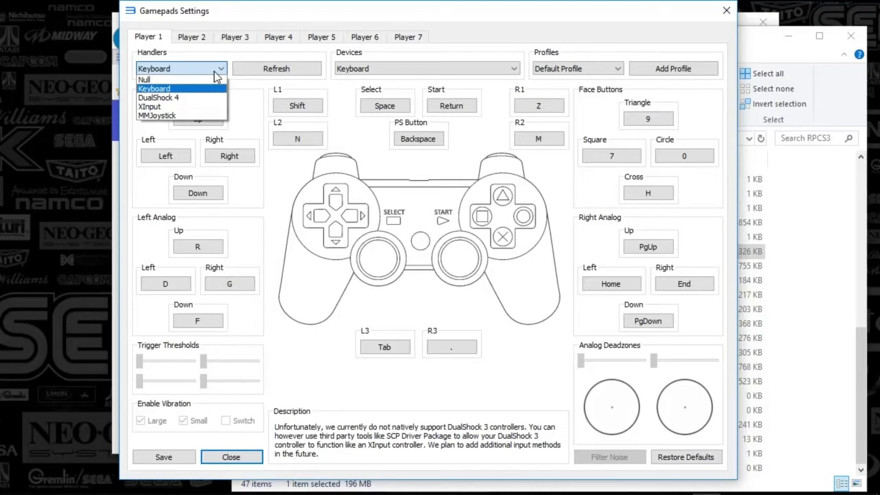
pyautogui.click(466, 48)
# Step: Review the controller bindings for Players 2 through 7
pyautogui.click(184, 39)
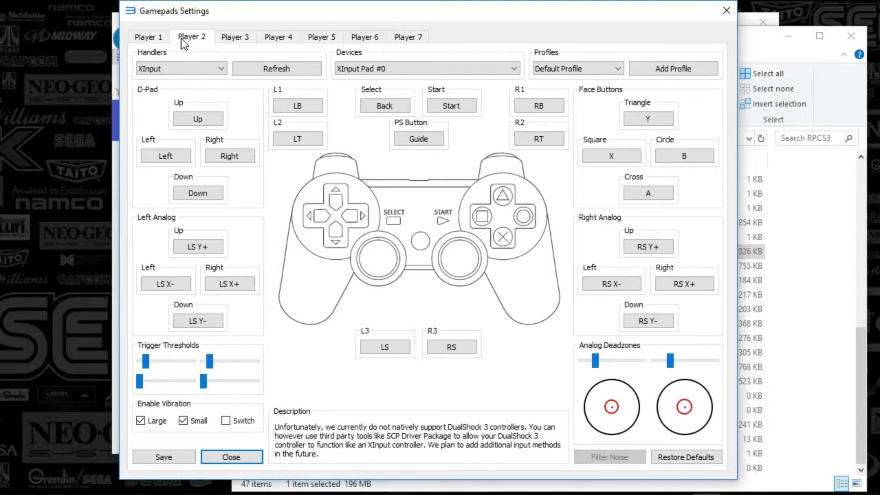
pyautogui.click(231, 38)
pyautogui.click(272, 38)
pyautogui.click(333, 38)
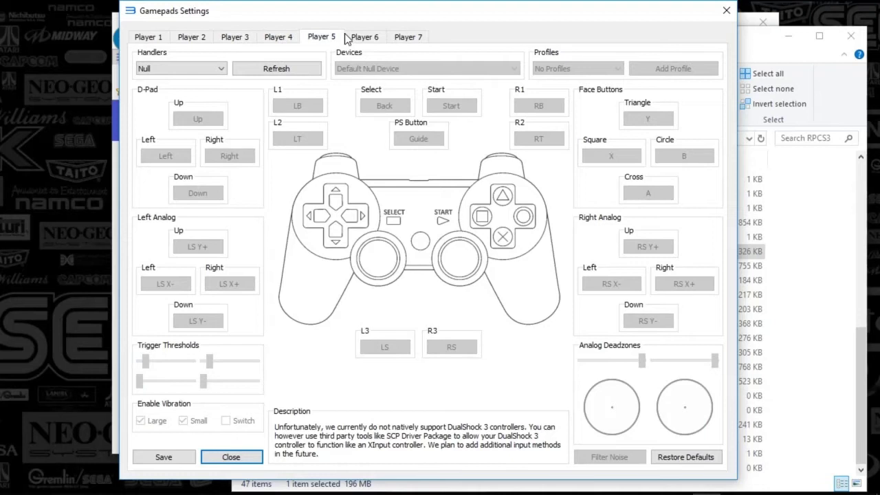
pyautogui.click(406, 37)
pyautogui.click(354, 40)
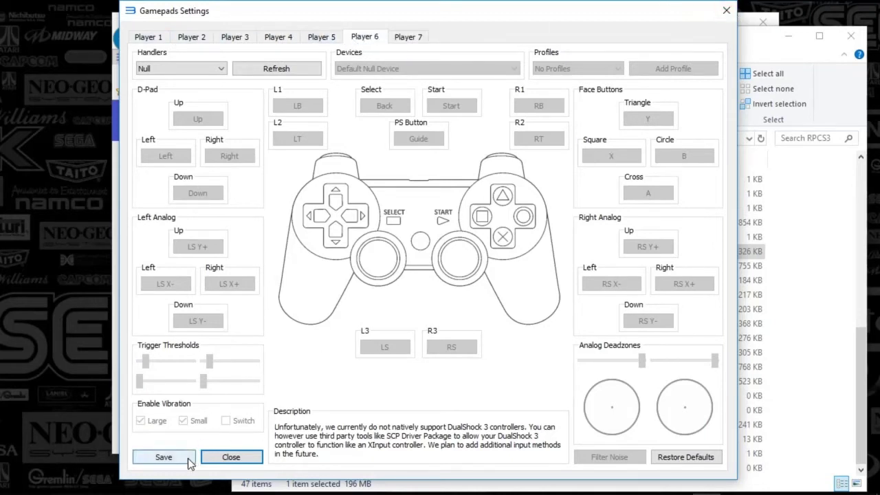
# Step: Close the gamepad settings, glance at input/output settings, and close the emulator settings window
pyautogui.click(726, 10)
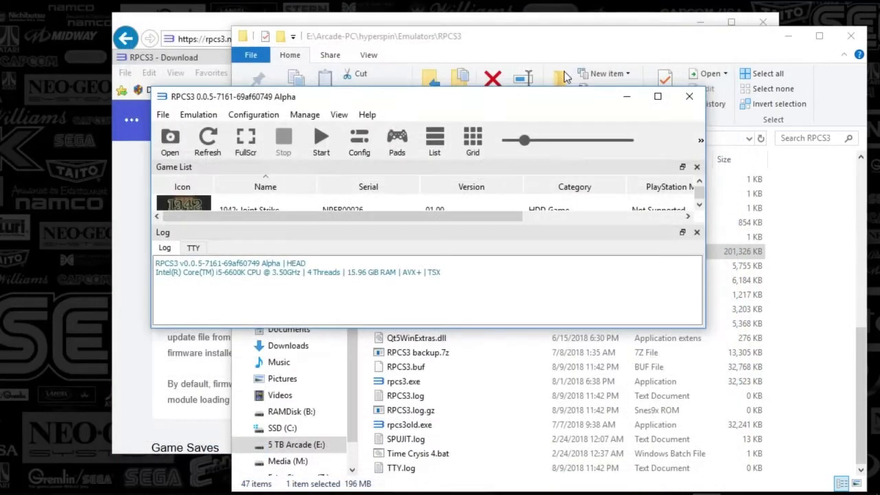
pyautogui.click(254, 114)
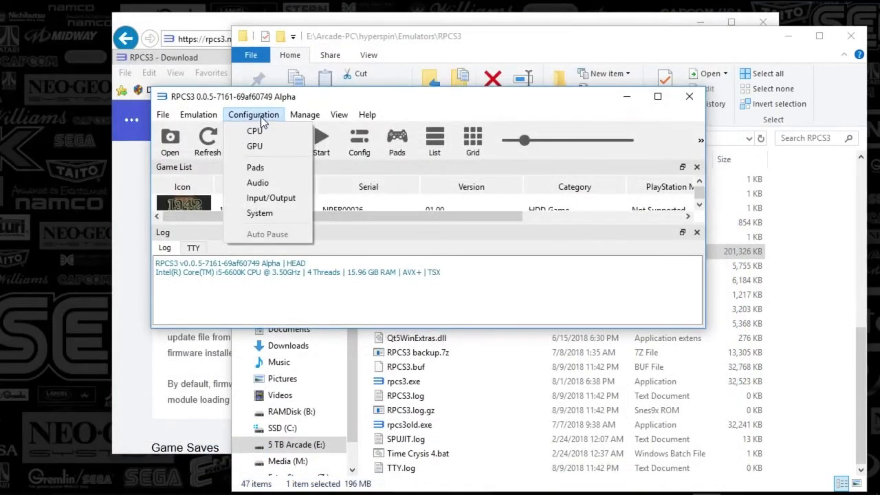
pyautogui.click(264, 197)
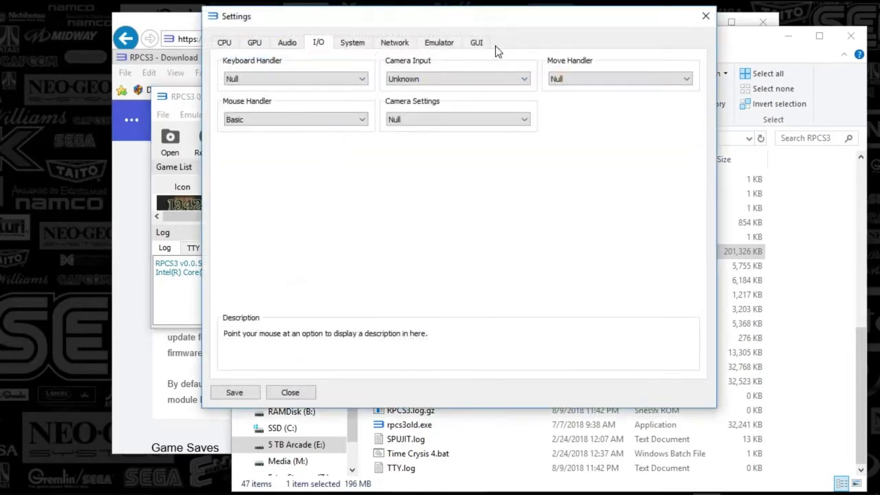
pyautogui.click(706, 16)
# Step: Browse the File, Configuration, Manage and View menus, select 1942: Joint Strike, then close RPCS3
pyautogui.click(254, 115)
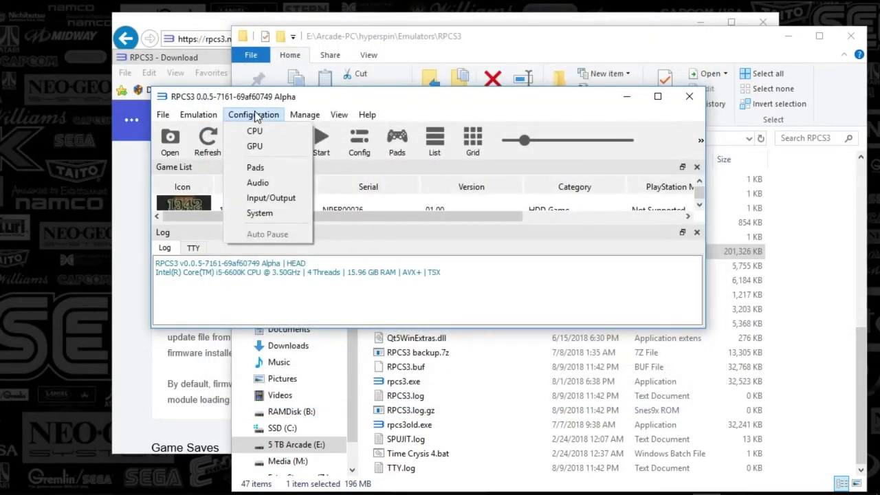
pyautogui.click(311, 103)
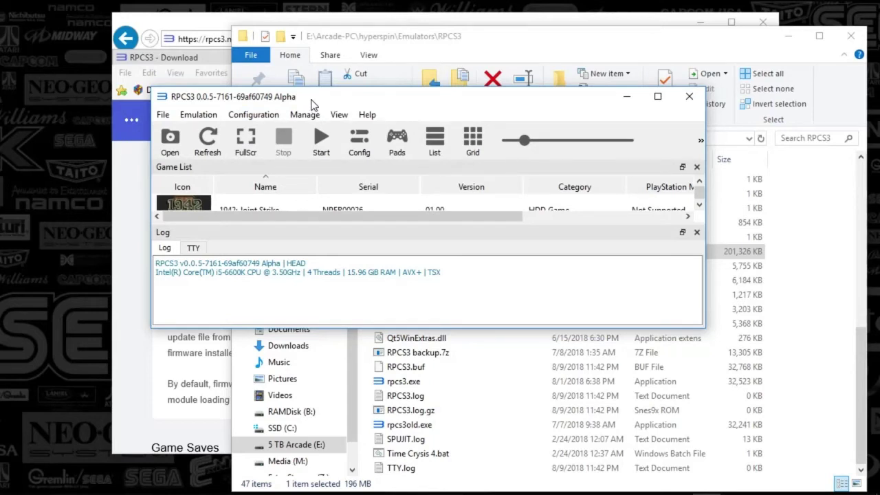
pyautogui.click(163, 115)
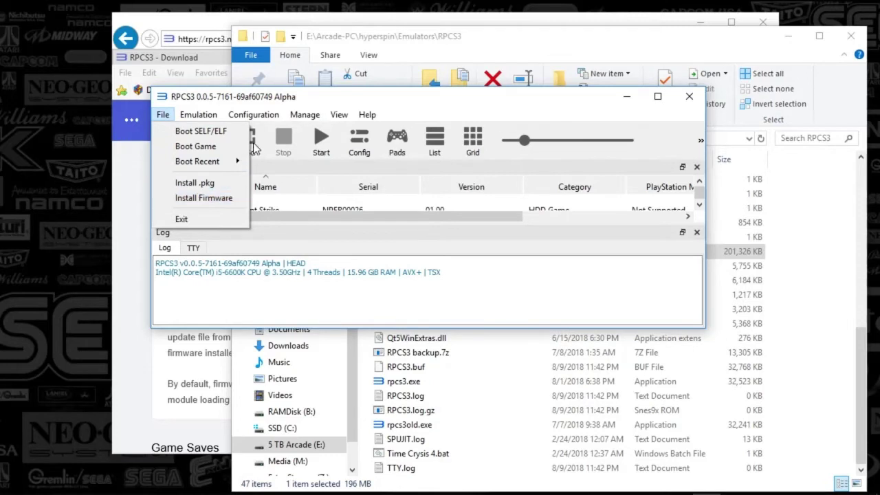
pyautogui.moveTo(250, 121)
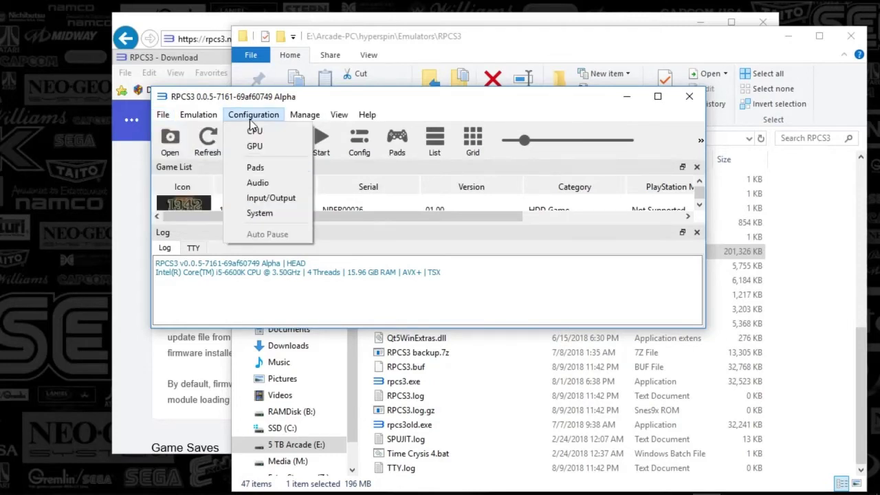
pyautogui.moveTo(296, 115)
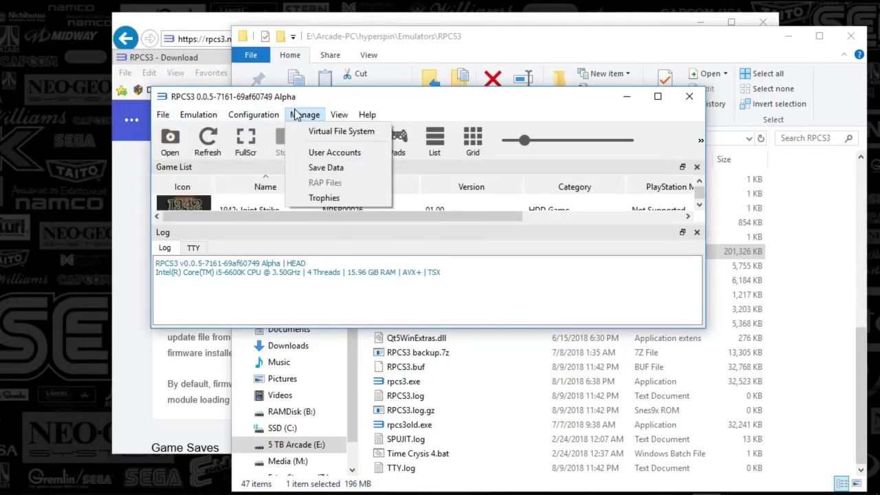
pyautogui.moveTo(335, 117)
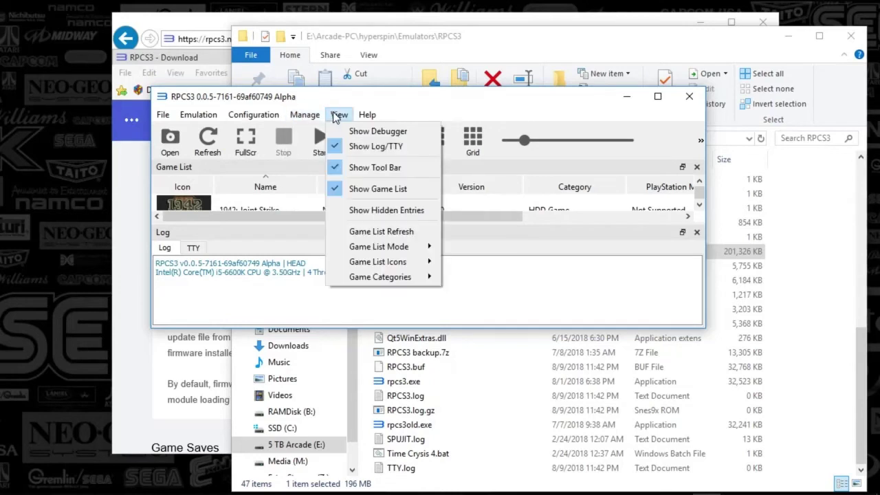
pyautogui.click(413, 98)
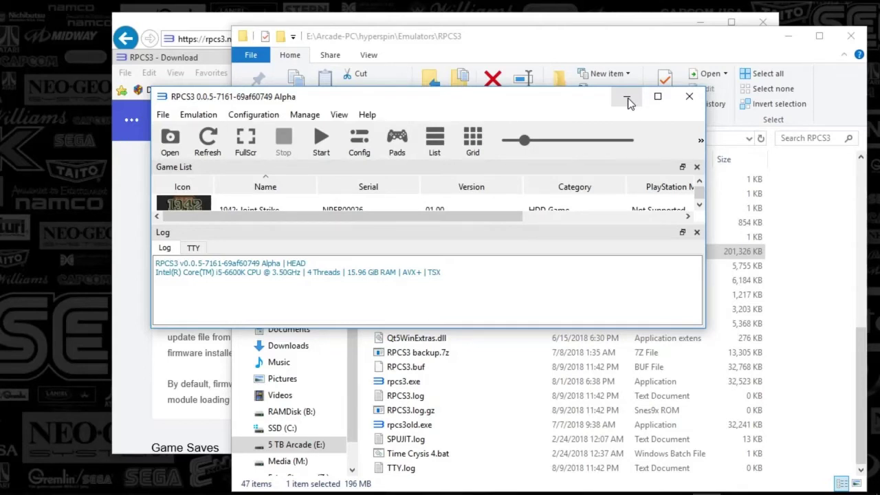
pyautogui.click(267, 209)
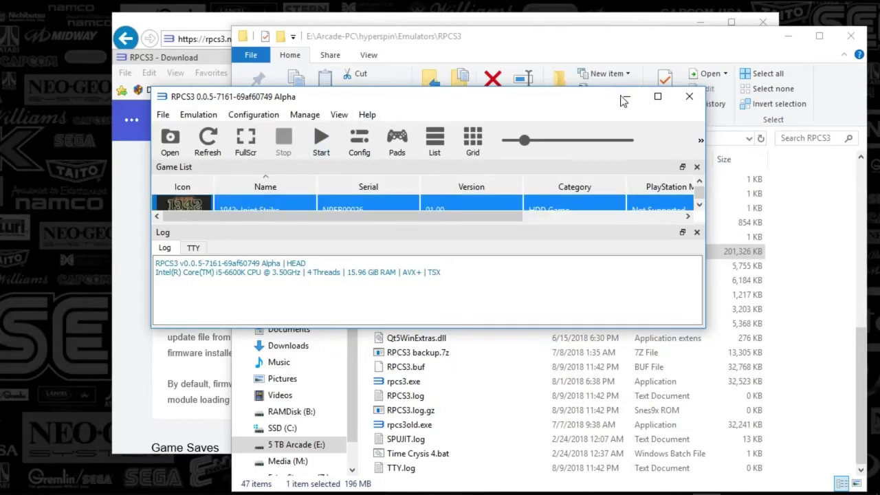
pyautogui.click(687, 96)
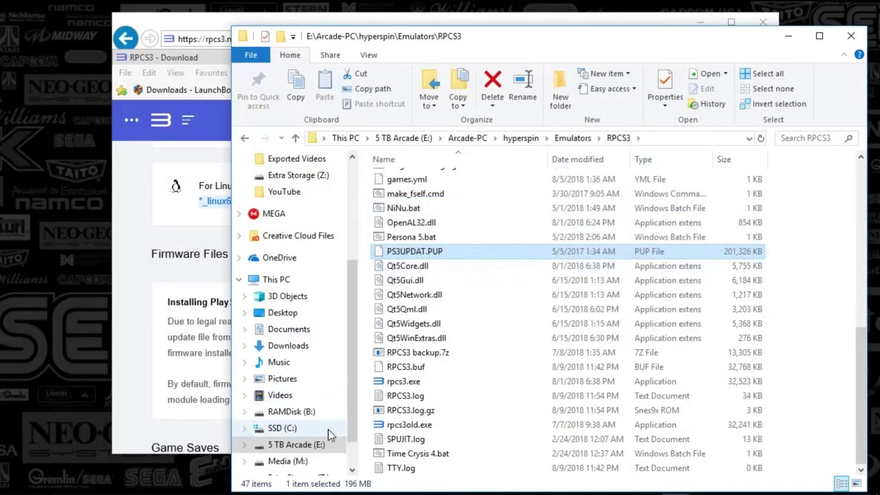
# Step: Reposition File Explorer, select Persona 5.bat and bring up its context menu
pyautogui.moveTo(531, 40); pyautogui.dragTo(470, 25)
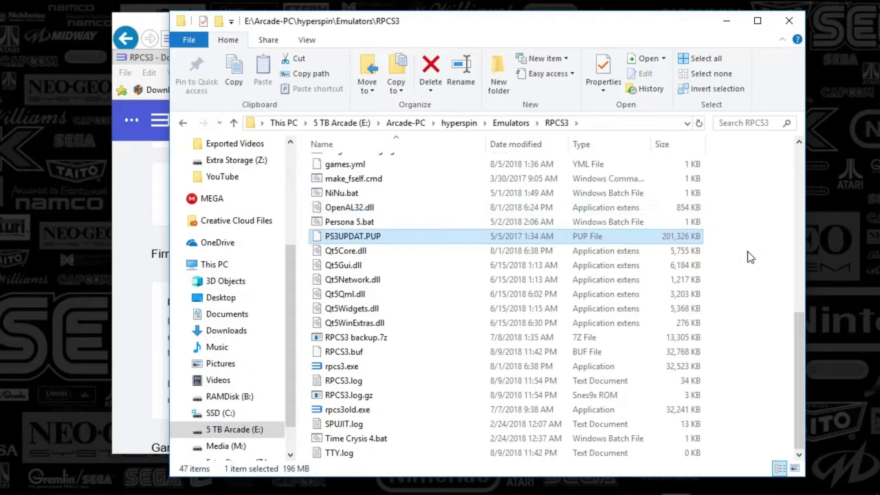
pyautogui.moveTo(796, 335)
pyautogui.mouseDown()
pyautogui.moveTo(796, 319)
pyautogui.moveTo(797, 343)
pyautogui.mouseUp()
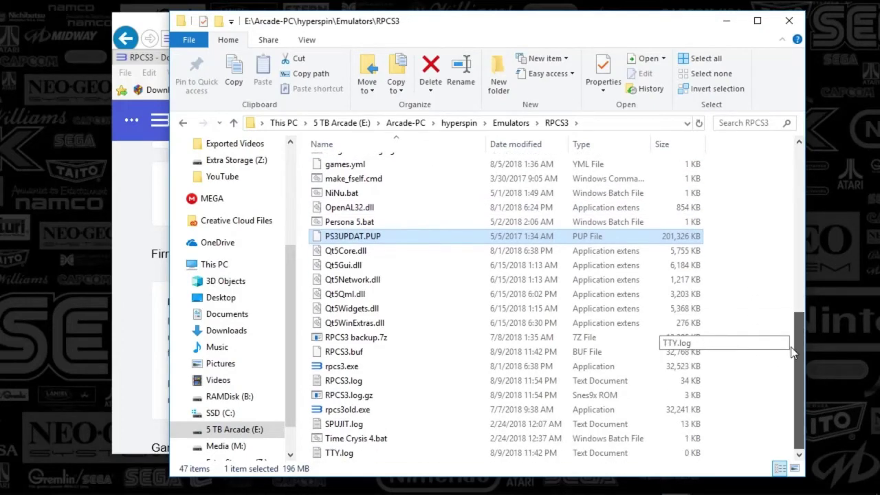
pyautogui.click(336, 228)
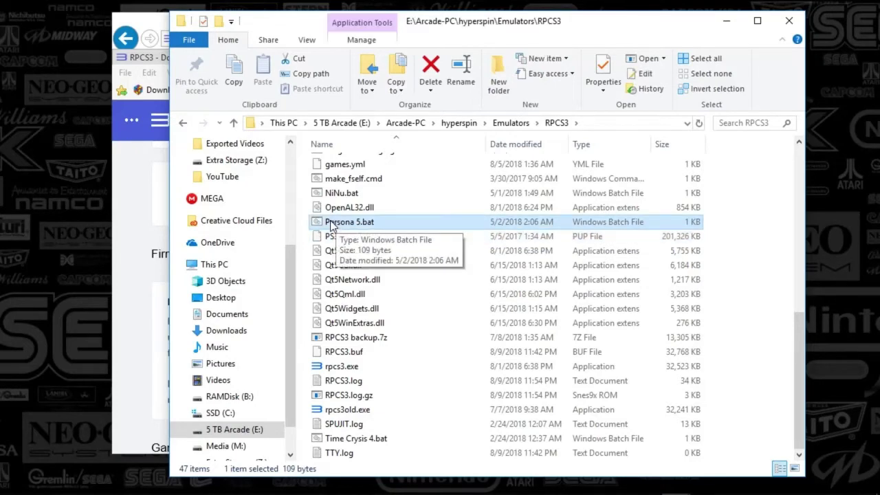
pyautogui.rightClick(304, 201)
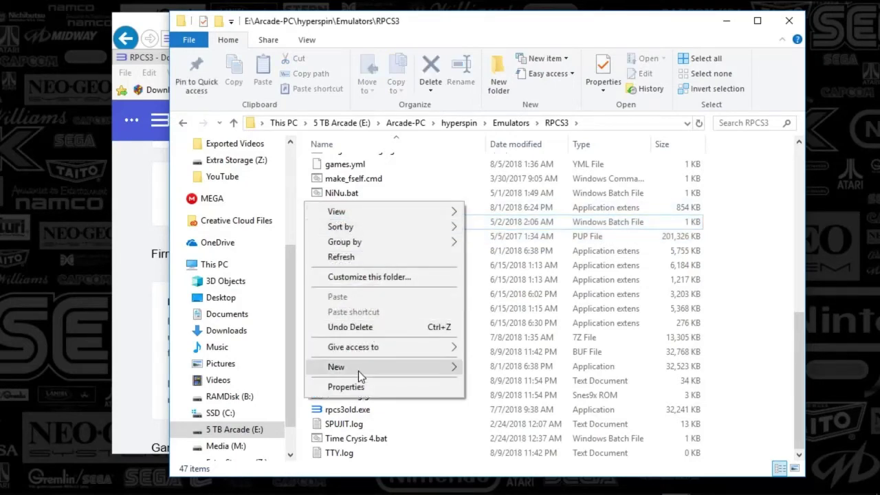
pyautogui.moveTo(359, 371)
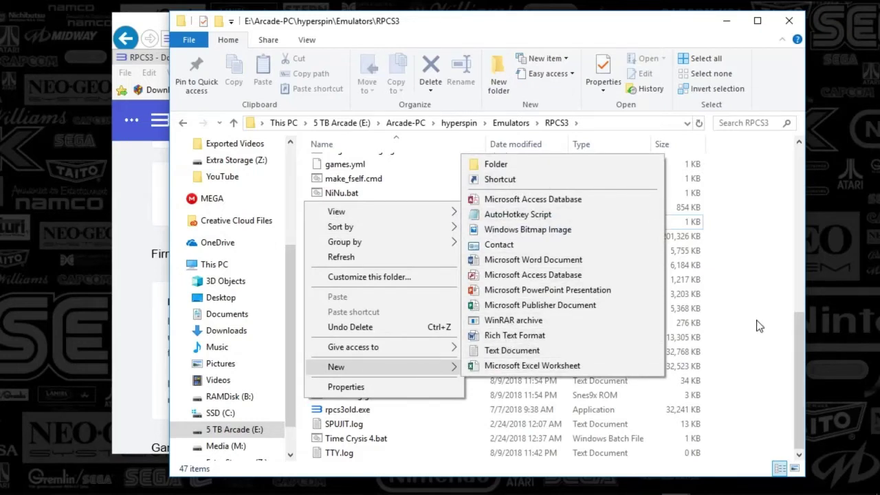
pyautogui.press('Escape')
pyautogui.rightClick(328, 230)
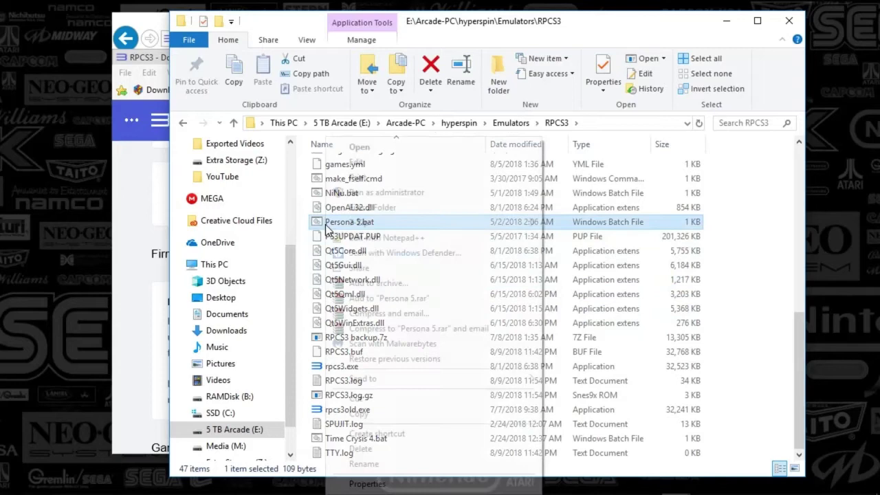
# Step: Open Persona 5.bat in Notepad, highlight its rpcs3.exe command, then close Notepad
pyautogui.click(346, 163)
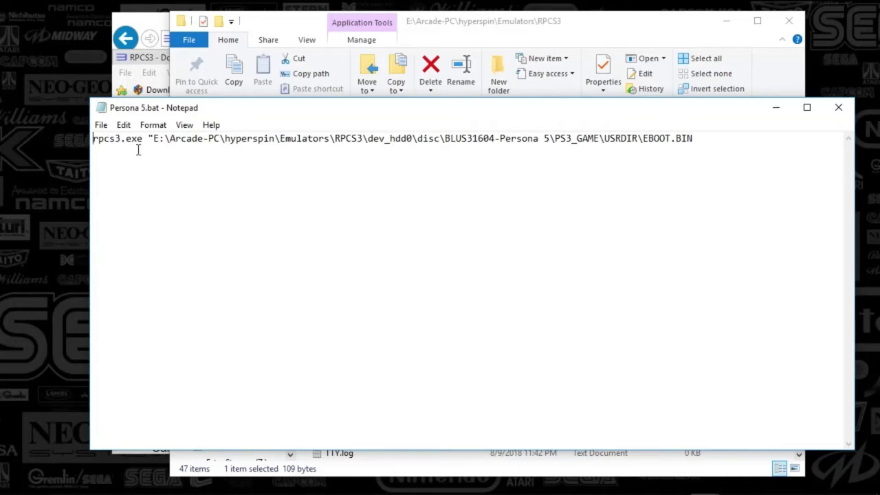
pyautogui.moveTo(97, 139); pyautogui.dragTo(152, 138)
pyautogui.click(838, 107)
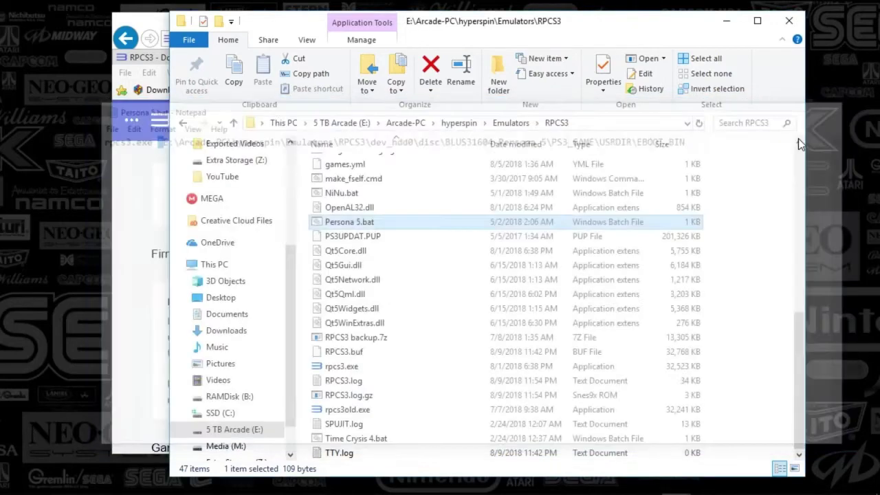
pyautogui.rightClick(334, 440)
pyautogui.click(364, 104)
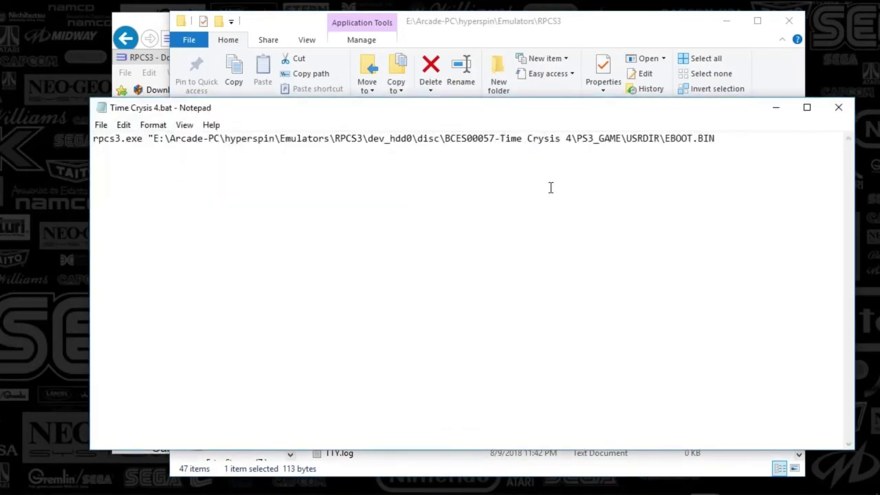
pyautogui.click(148, 140)
pyautogui.moveTo(147, 140); pyautogui.dragTo(648, 143)
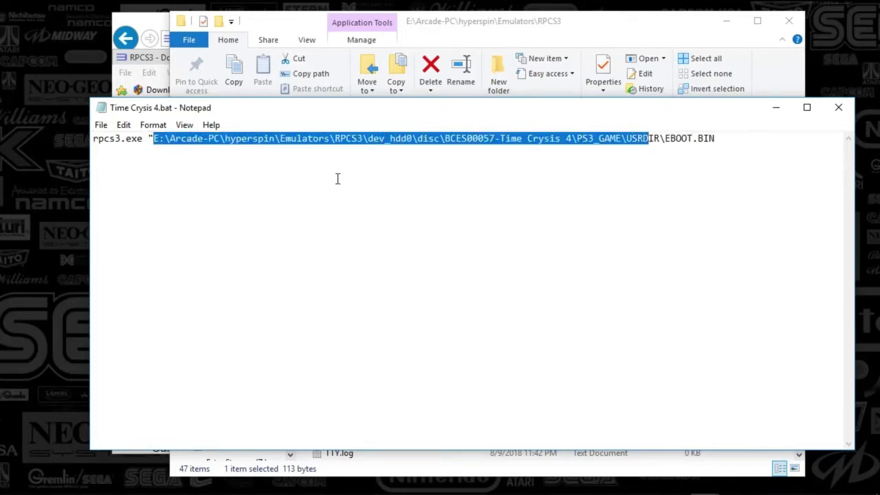
pyautogui.click(380, 141)
pyautogui.moveTo(154, 140); pyautogui.dragTo(485, 139)
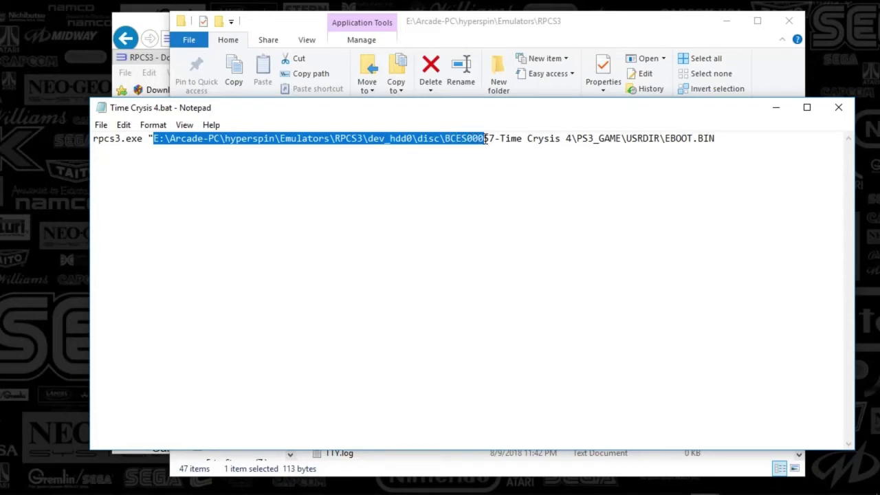
pyautogui.moveTo(485, 139); pyautogui.dragTo(496, 140)
pyautogui.moveTo(501, 140)
pyautogui.mouseDown()
pyautogui.moveTo(492, 139)
pyautogui.moveTo(501, 140)
pyautogui.mouseUp()
pyautogui.moveTo(501, 139); pyautogui.dragTo(570, 141)
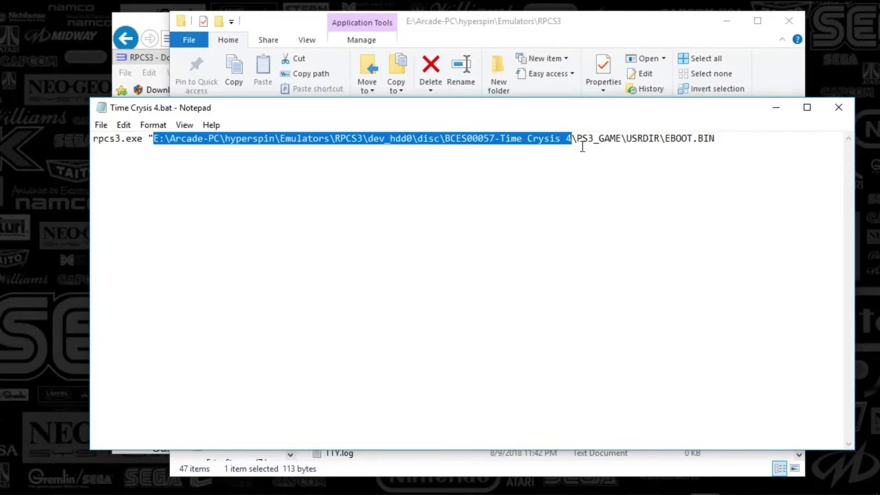
pyautogui.moveTo(576, 139); pyautogui.dragTo(666, 131)
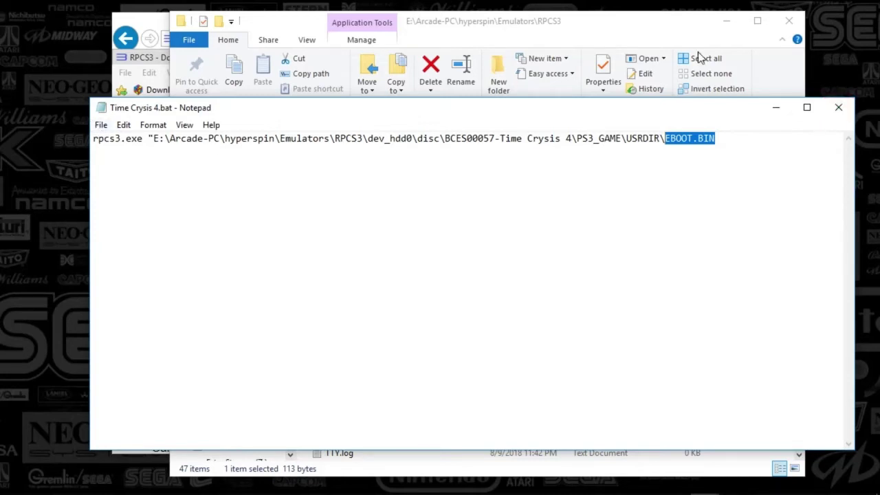
pyautogui.click(838, 107)
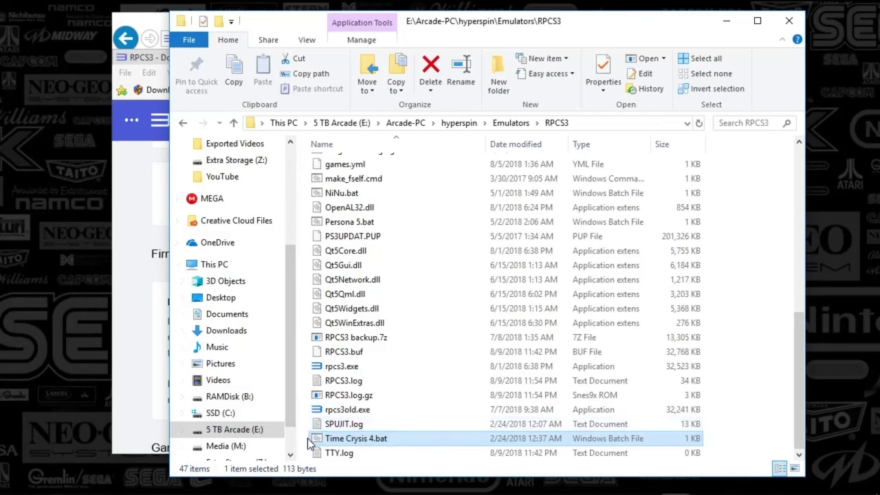
pyautogui.rightClick(327, 438)
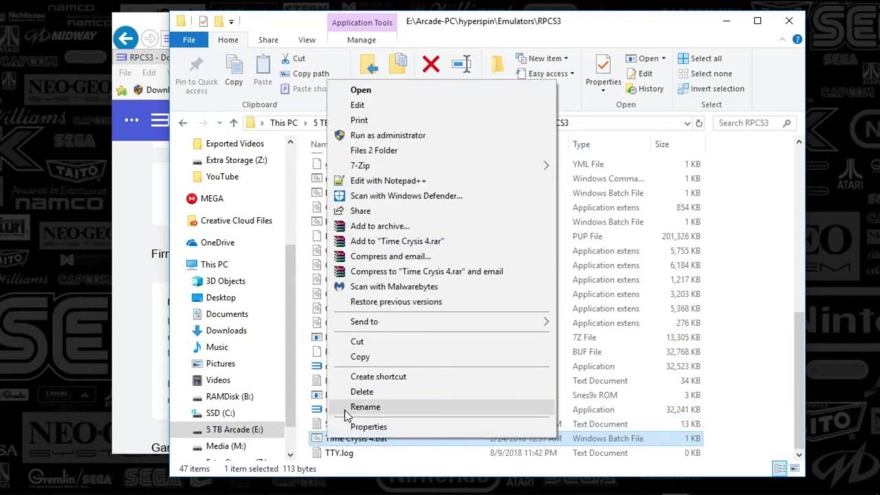
pyautogui.click(364, 406)
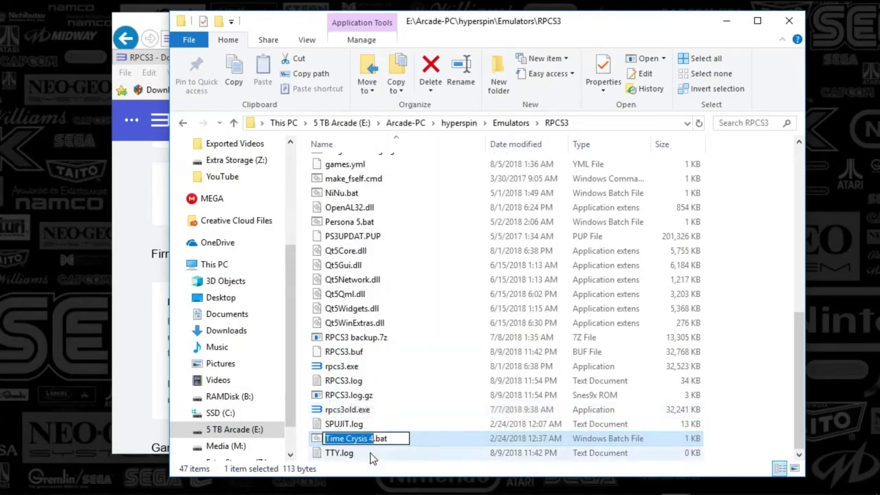
pyautogui.moveTo(375, 438); pyautogui.dragTo(409, 441)
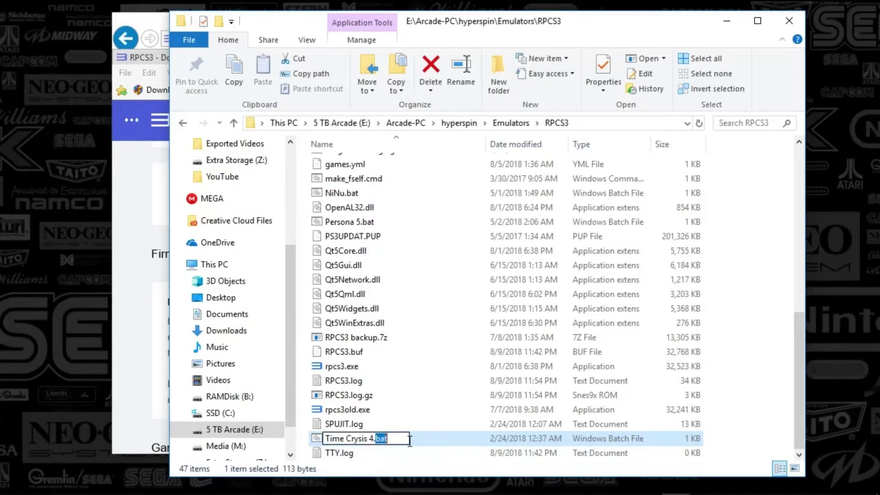
pyautogui.click(367, 423)
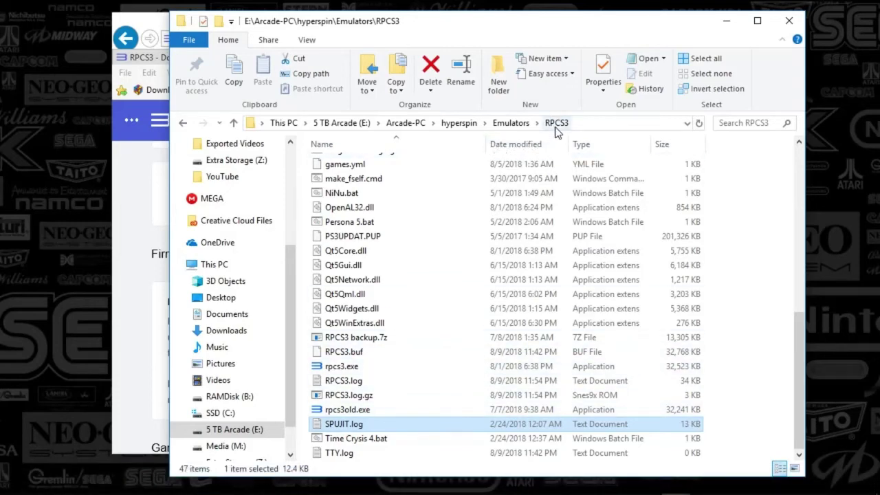
# Step: Minimize File Explorer, then restore the PCLauncher module folder window from the taskbar previews
pyautogui.click(724, 23)
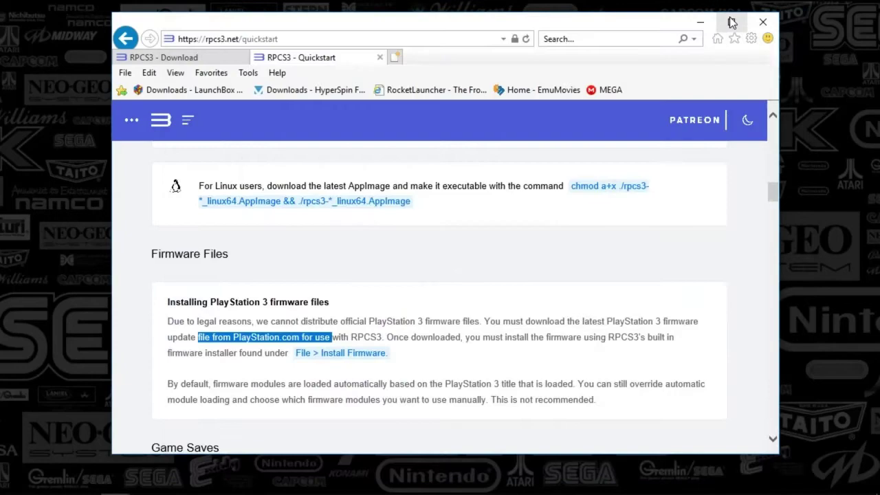
pyautogui.click(703, 24)
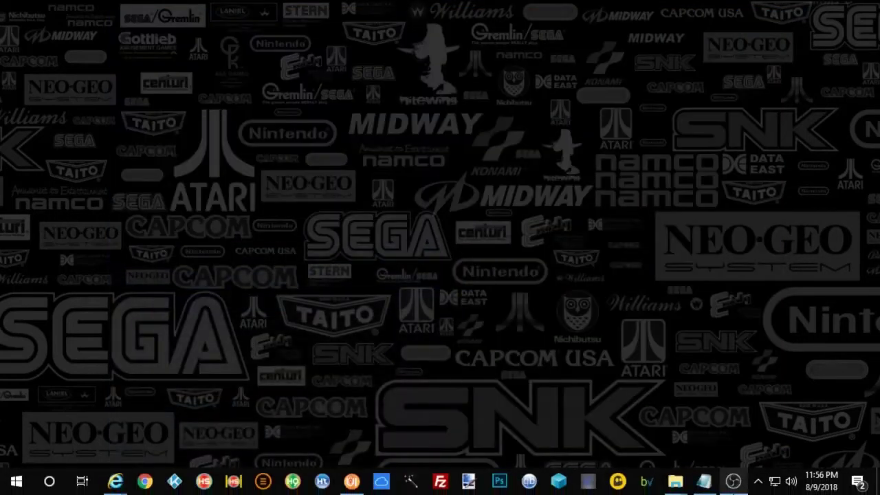
pyautogui.moveTo(674, 481)
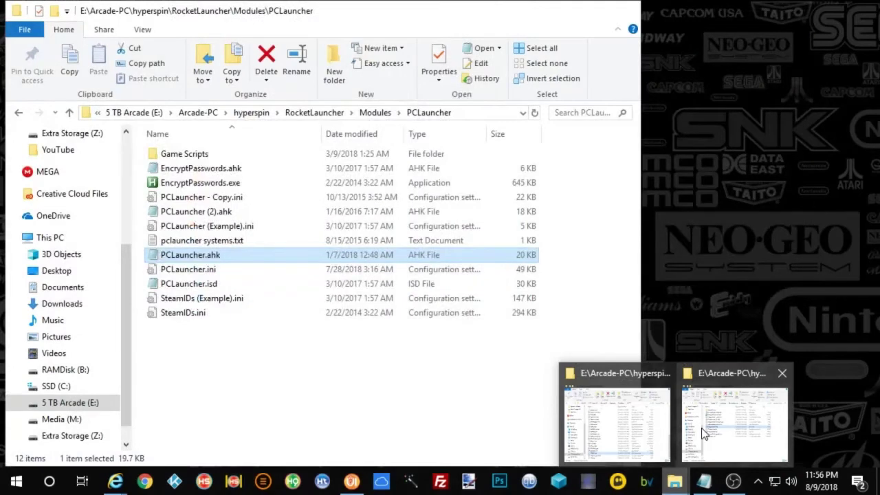
pyautogui.click(702, 431)
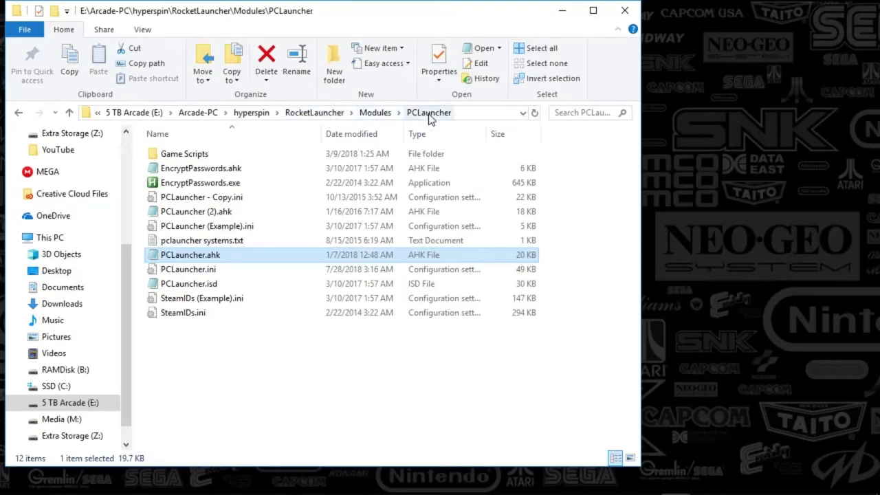
pyautogui.doubleClick(163, 258)
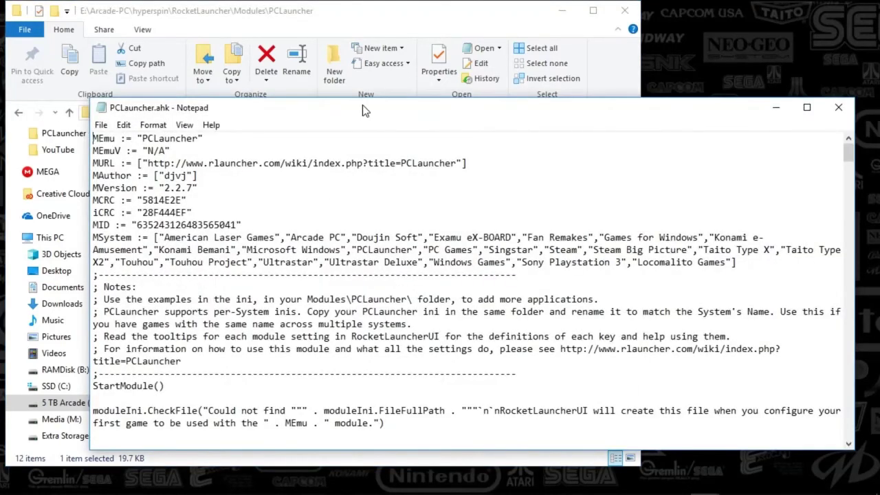
pyautogui.moveTo(364, 111); pyautogui.dragTo(309, 57)
pyautogui.moveTo(38, 184); pyautogui.dragTo(76, 186)
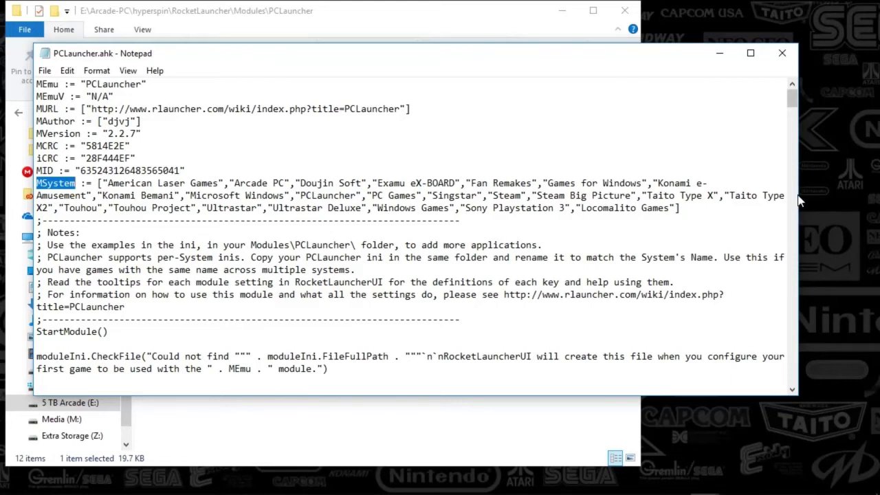
pyautogui.moveTo(799, 200); pyautogui.dragTo(871, 201)
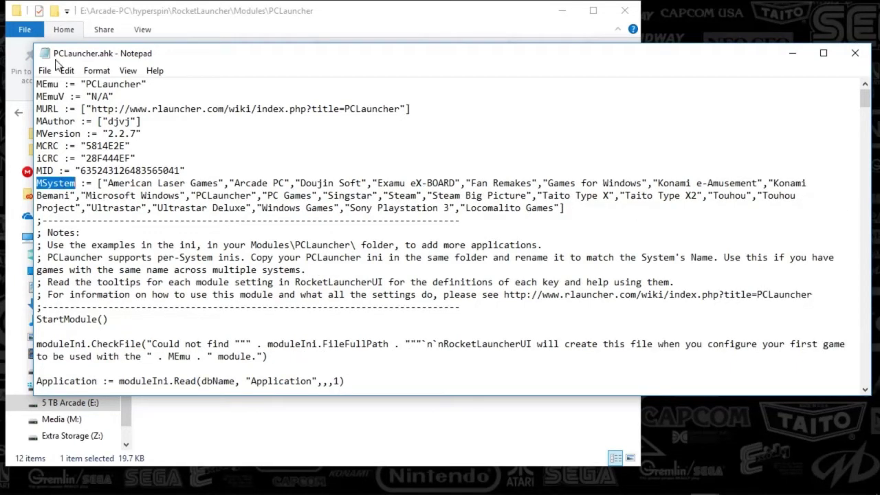
pyautogui.click(98, 183)
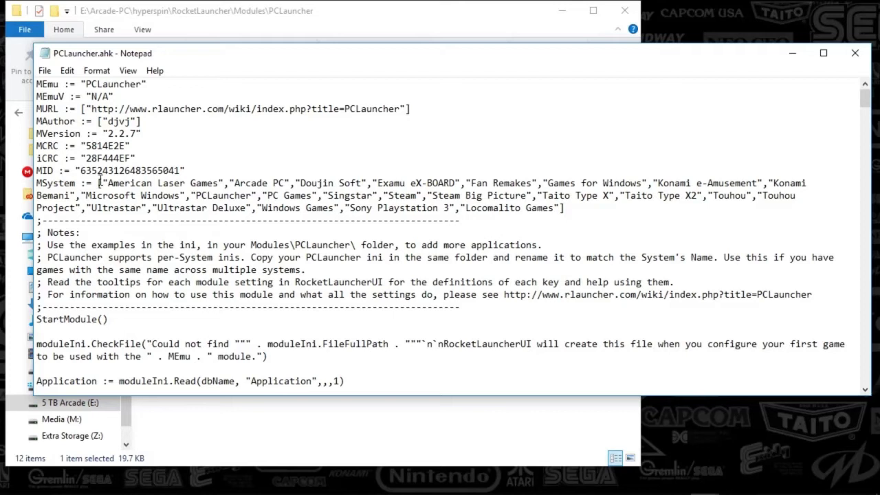
pyautogui.moveTo(98, 183); pyautogui.dragTo(144, 184)
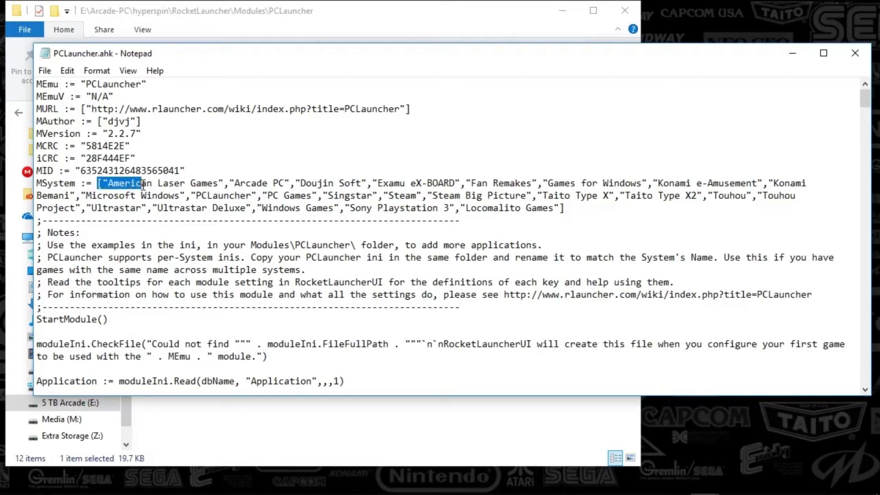
pyautogui.click(560, 210)
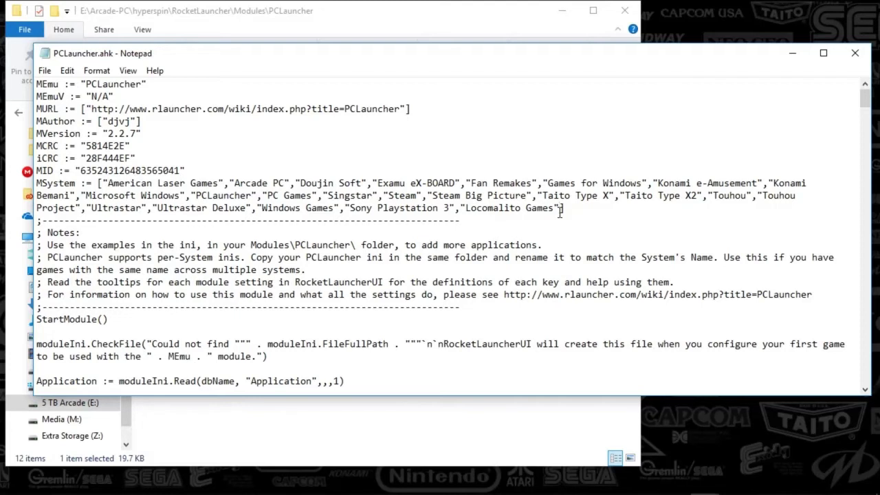
pyautogui.moveTo(560, 210); pyautogui.dragTo(461, 210)
pyautogui.click(342, 209)
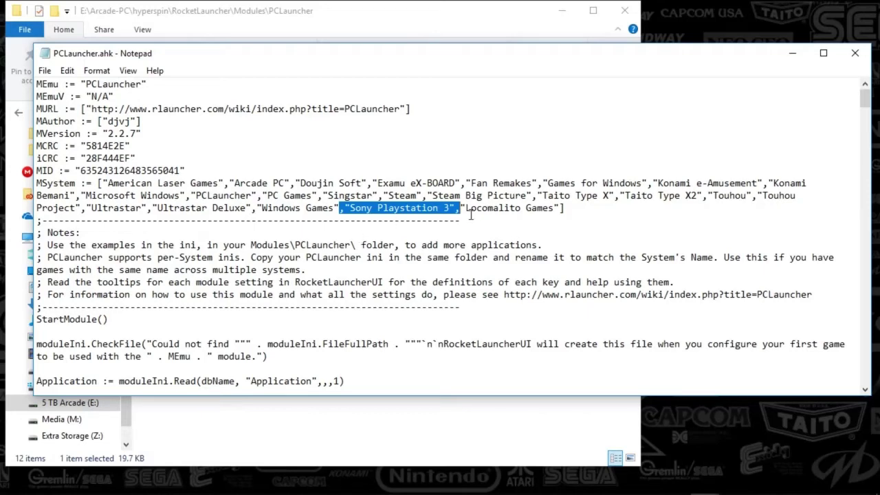
pyautogui.click(856, 54)
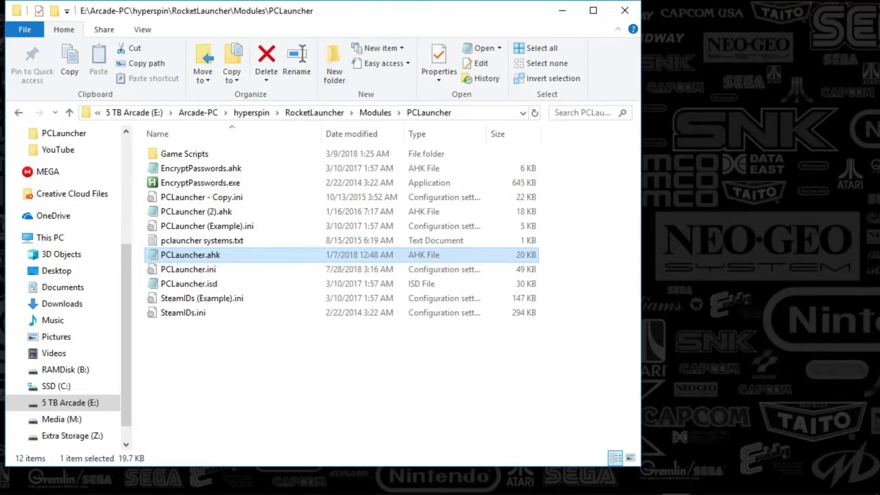
# Step: Restore and re-minimize RocketLauncherUI, then launch HyperHQ
pyautogui.click(351, 481)
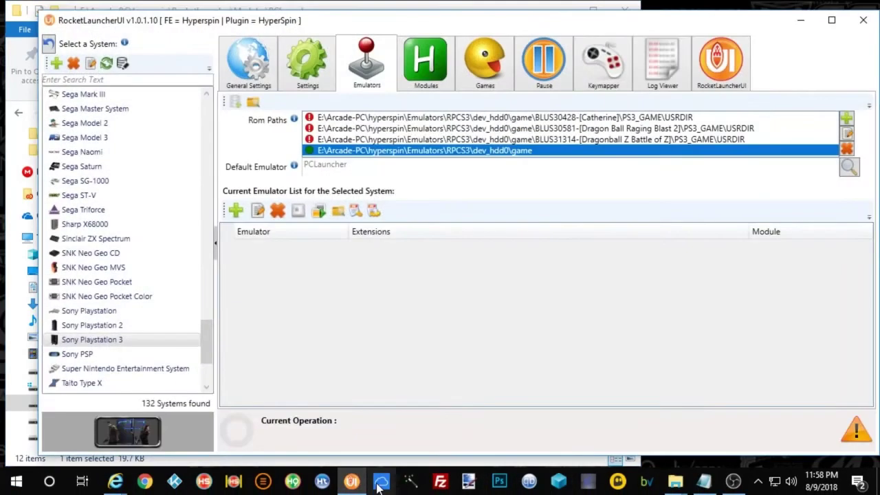
pyautogui.click(800, 20)
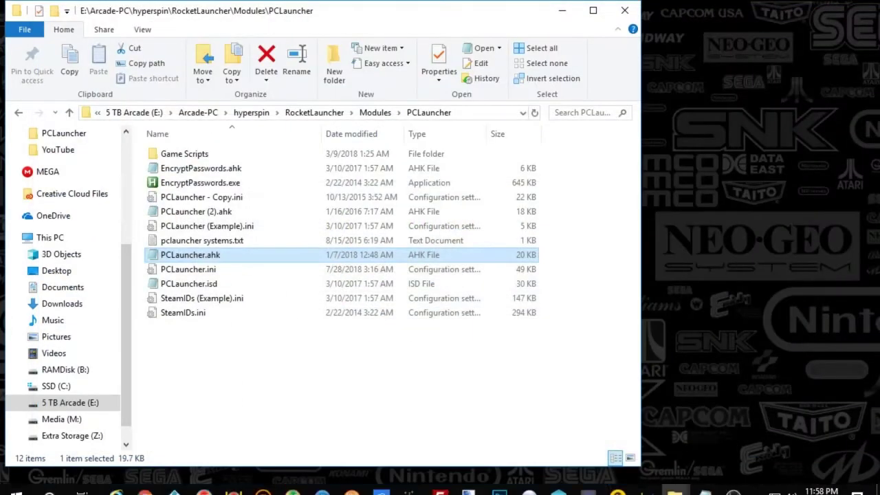
pyautogui.click(291, 481)
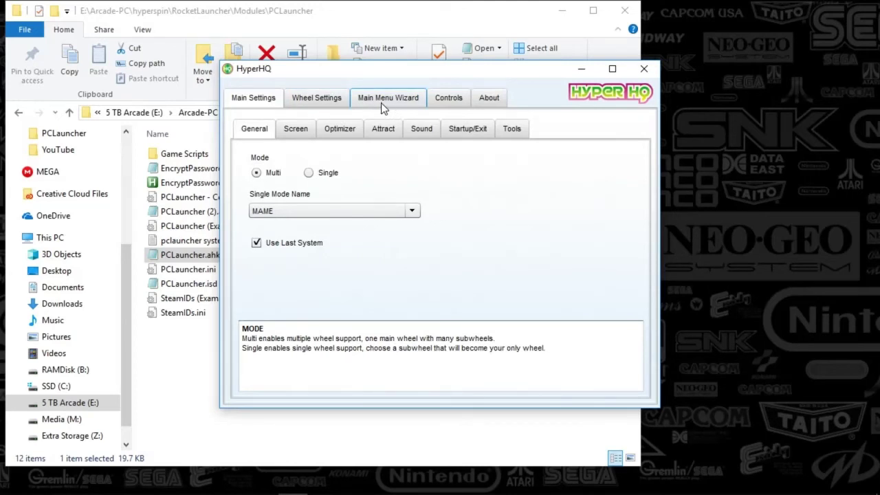
# Step: Go to HyperHQ's Wheel Settings and scroll the Choose A Wheel list to Sony Playstation 3
pyautogui.click(383, 103)
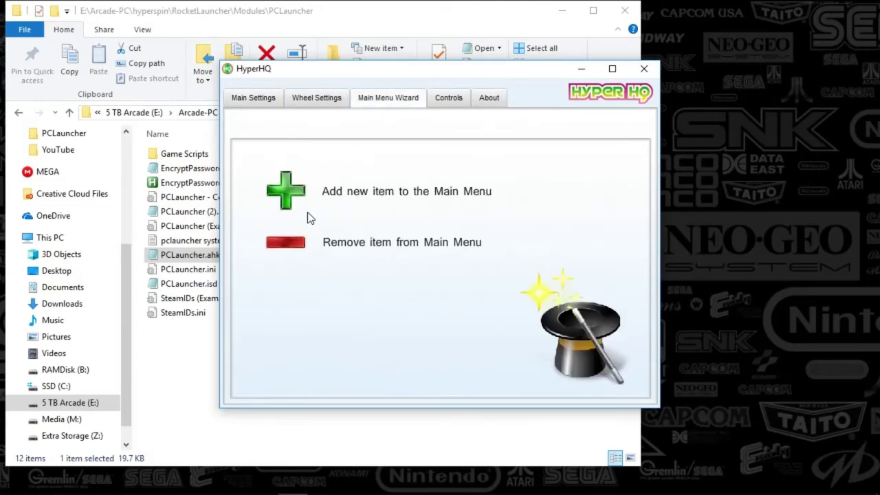
pyautogui.moveTo(318, 75); pyautogui.dragTo(344, 140)
pyautogui.click(356, 162)
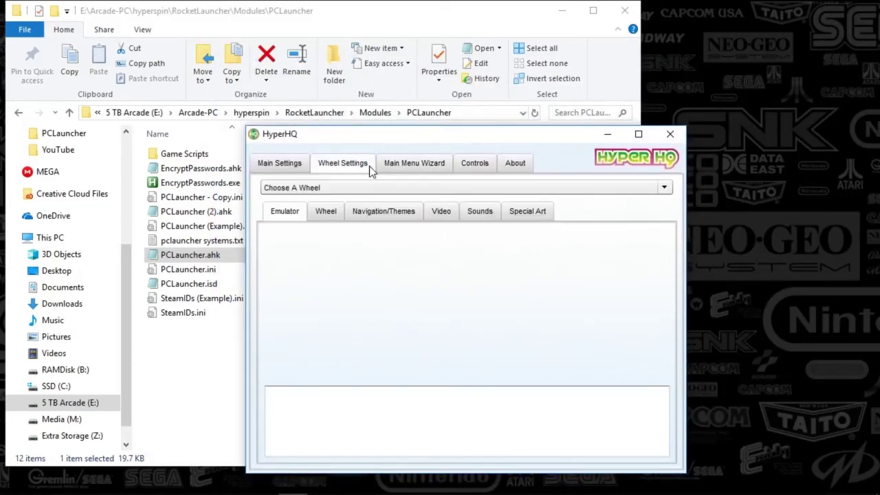
pyautogui.click(365, 189)
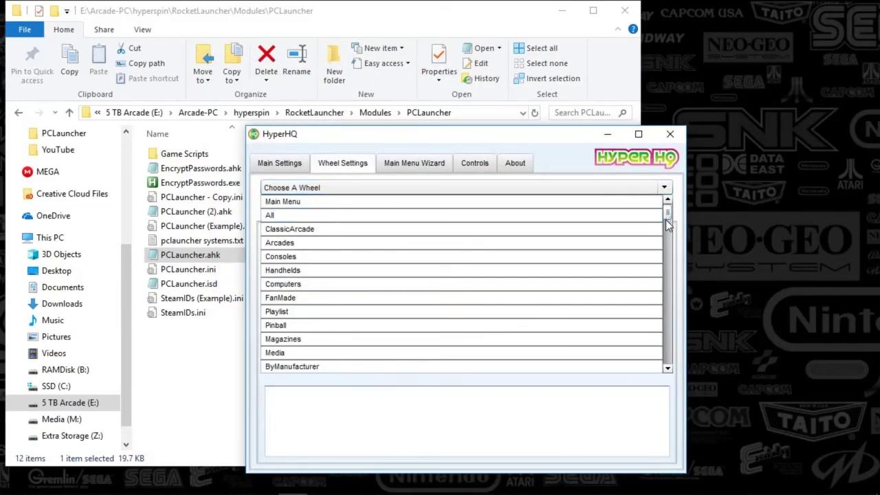
pyautogui.moveTo(667, 214); pyautogui.dragTo(663, 364)
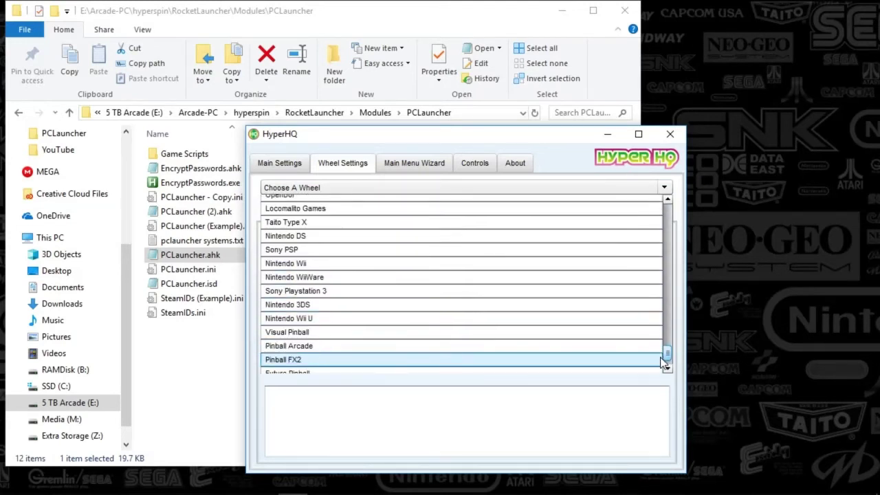
# Step: Select Sony Playstation 3, review its Wheel, Navigation, Video, Sounds and Special Art tabs, then exit HyperHQ
pyautogui.click(310, 291)
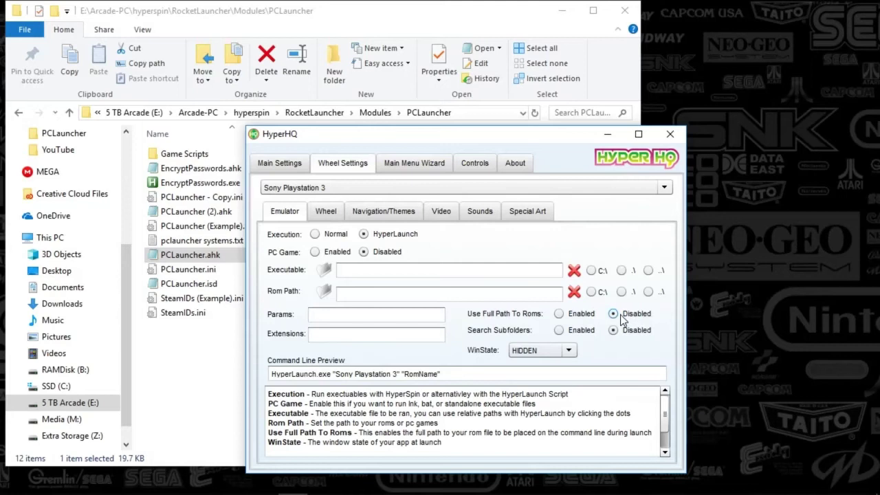
pyautogui.click(333, 211)
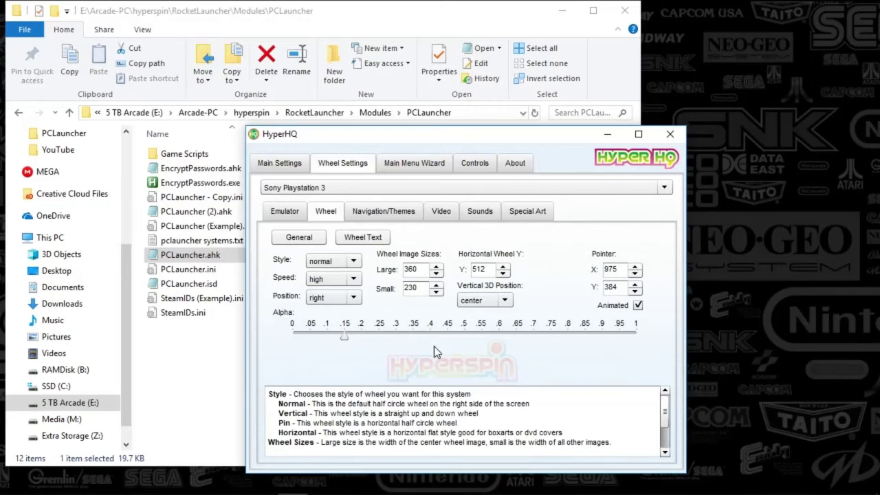
pyautogui.click(393, 219)
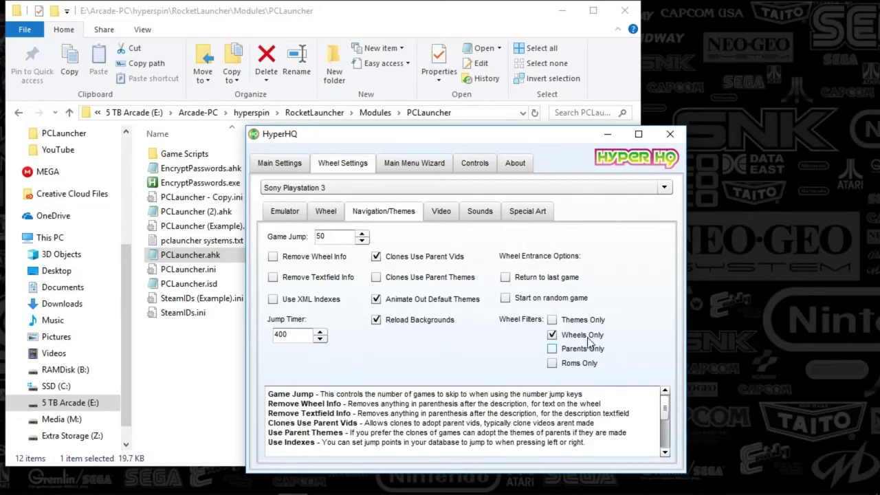
pyautogui.click(448, 213)
pyautogui.click(466, 215)
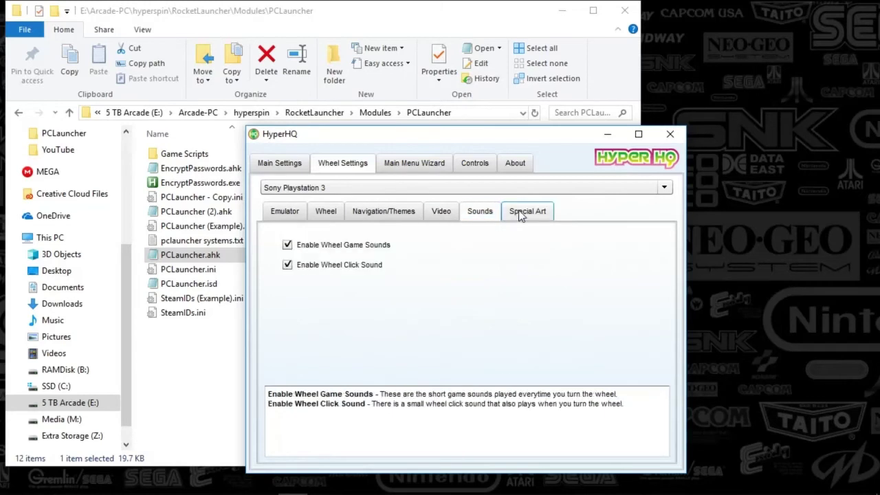
pyautogui.click(518, 210)
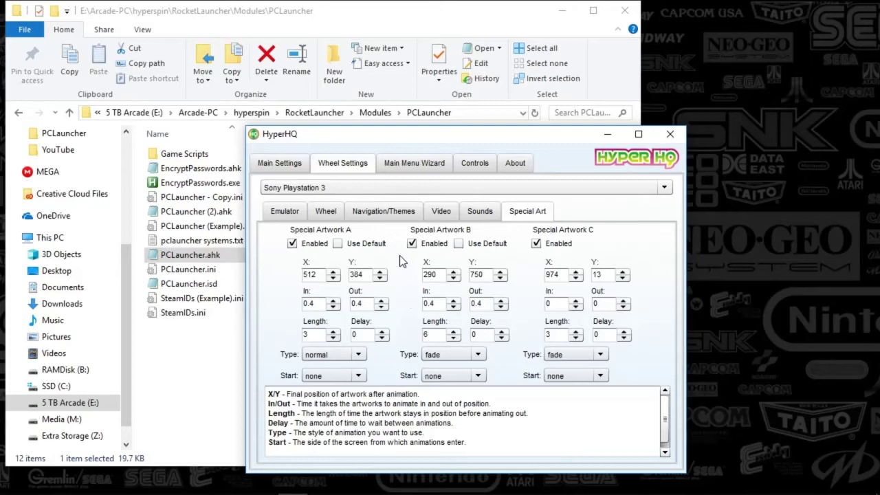
pyautogui.click(668, 138)
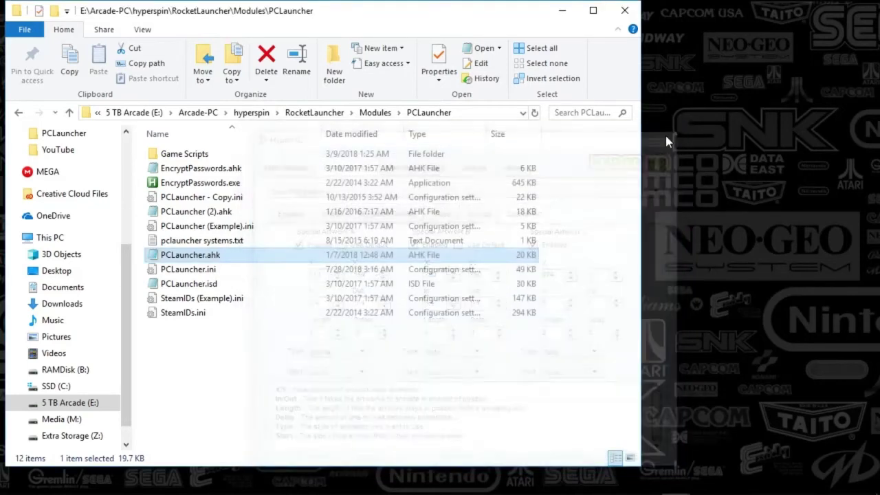
# Step: Restore RocketLauncherUI, select GLOBAL in Emulators, and scroll to pick the PCLauncher entry
pyautogui.click(354, 482)
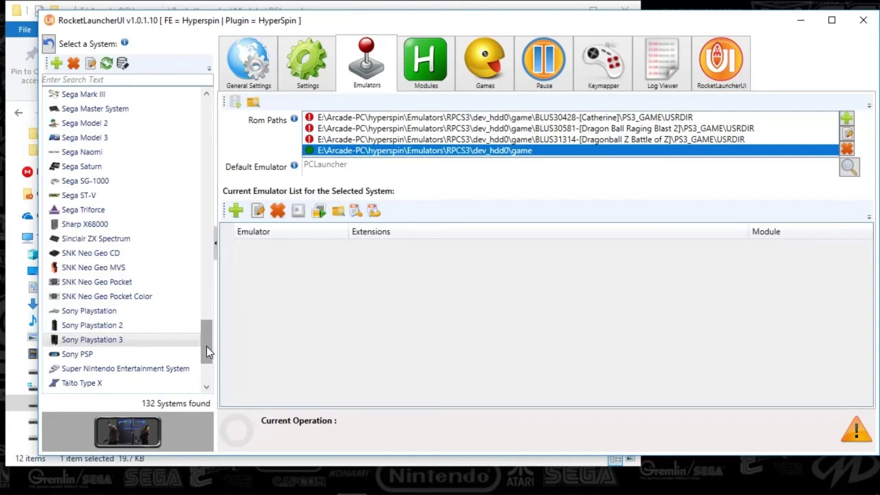
pyautogui.moveTo(206, 345); pyautogui.dragTo(207, 124)
pyautogui.click(137, 94)
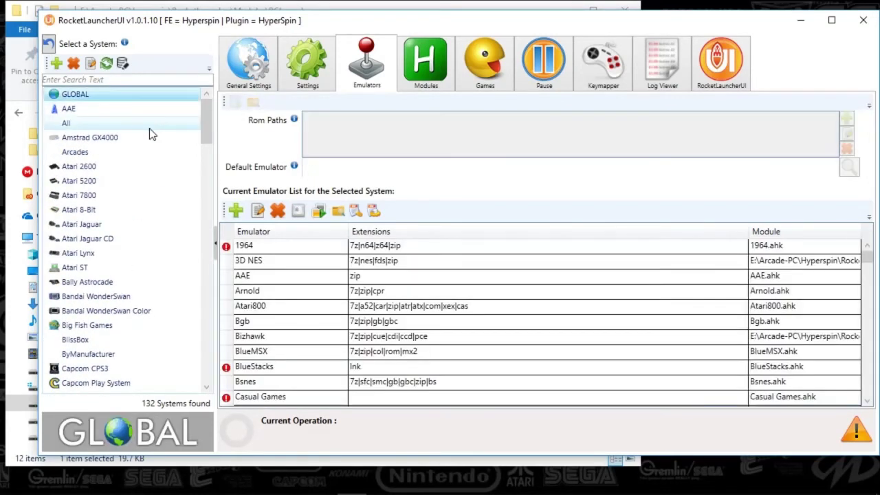
pyautogui.click(371, 329)
pyautogui.scroll(-4, 674, 347)
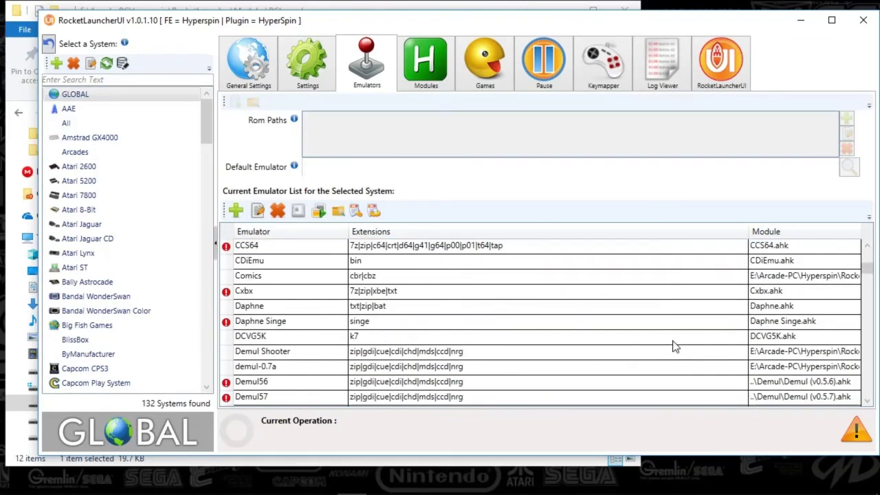
pyautogui.moveTo(867, 270); pyautogui.dragTo(876, 339)
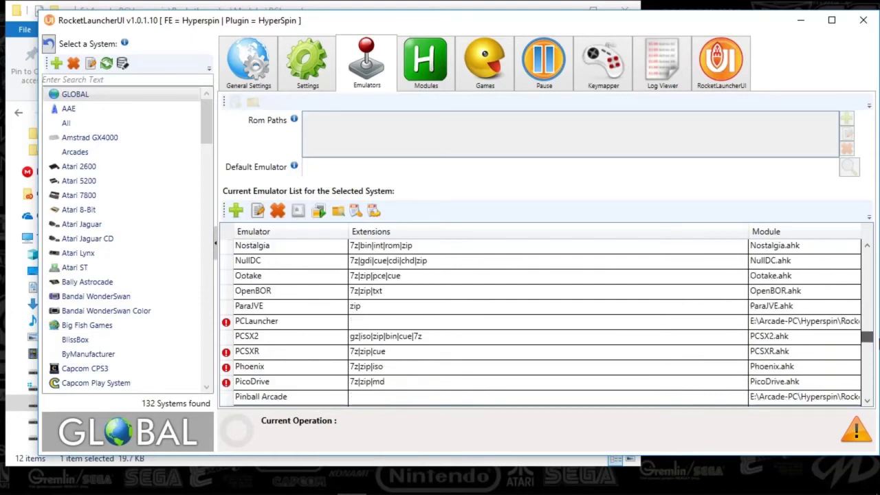
pyautogui.click(274, 327)
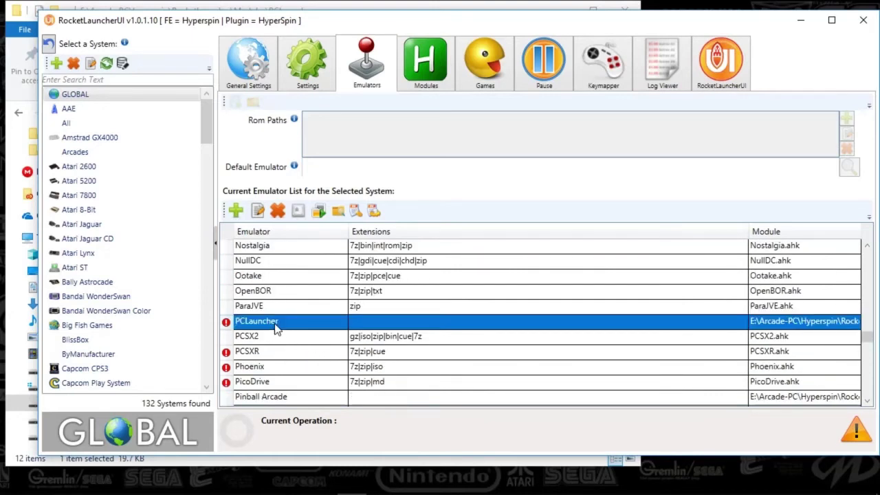
# Step: Open the PCLauncher emulator editor, highlight its module path, close it, and view Settings
pyautogui.doubleClick(275, 328)
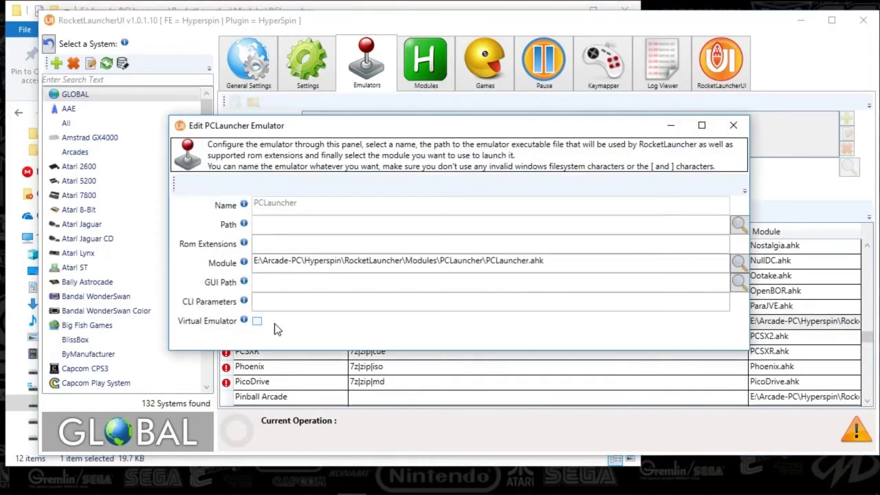
pyautogui.moveTo(266, 261); pyautogui.dragTo(549, 259)
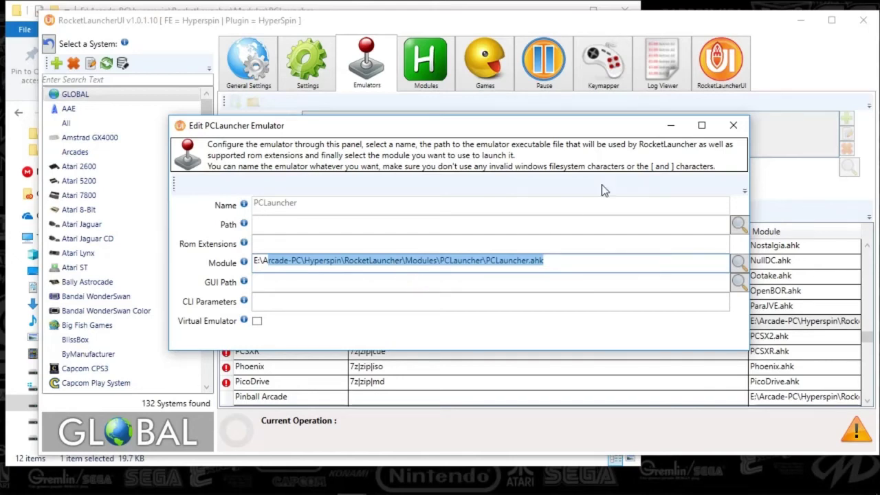
pyautogui.click(734, 125)
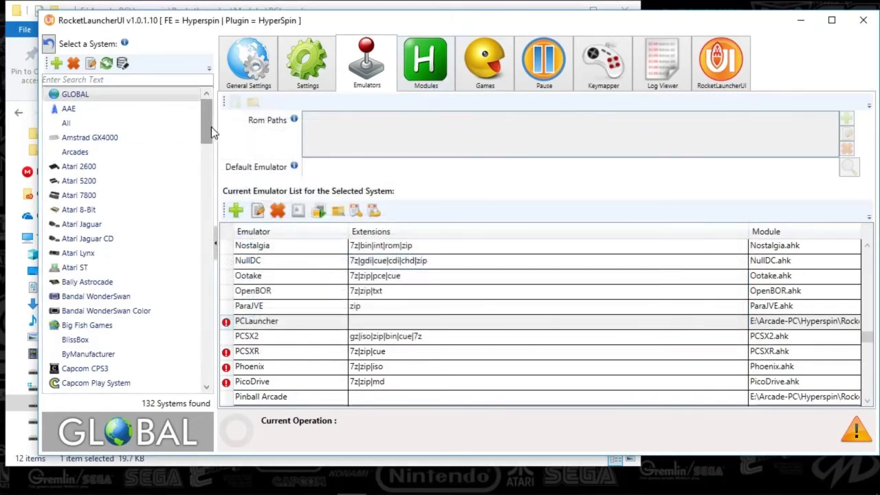
pyautogui.click(294, 85)
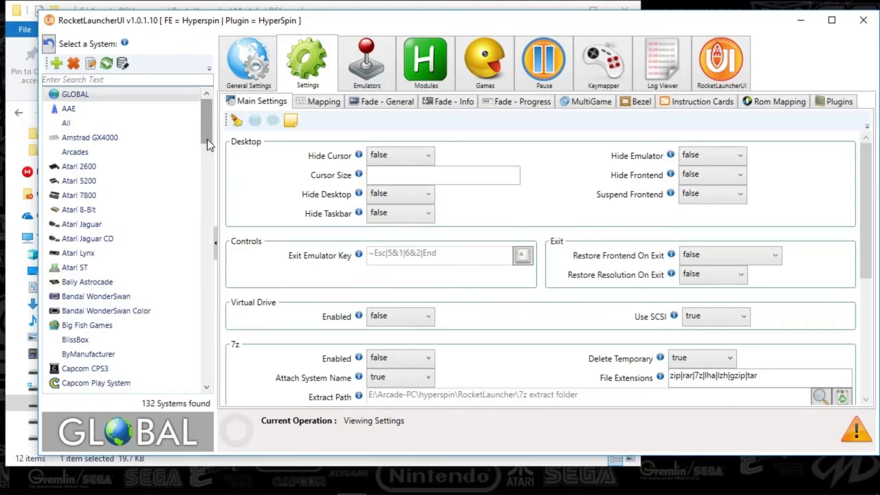
# Step: Scroll the system list to select Sony Playstation 3 and scroll through its Main Settings
pyautogui.moveTo(207, 139); pyautogui.dragTo(231, 328)
pyautogui.scroll(-2, 132, 315)
pyautogui.scroll(2, 173, 306)
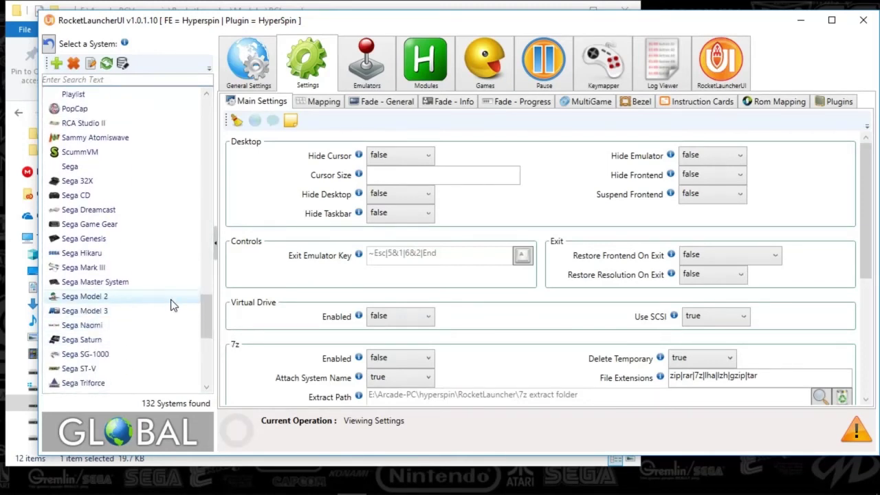
pyautogui.moveTo(203, 289); pyautogui.dragTo(205, 335)
pyautogui.click(121, 309)
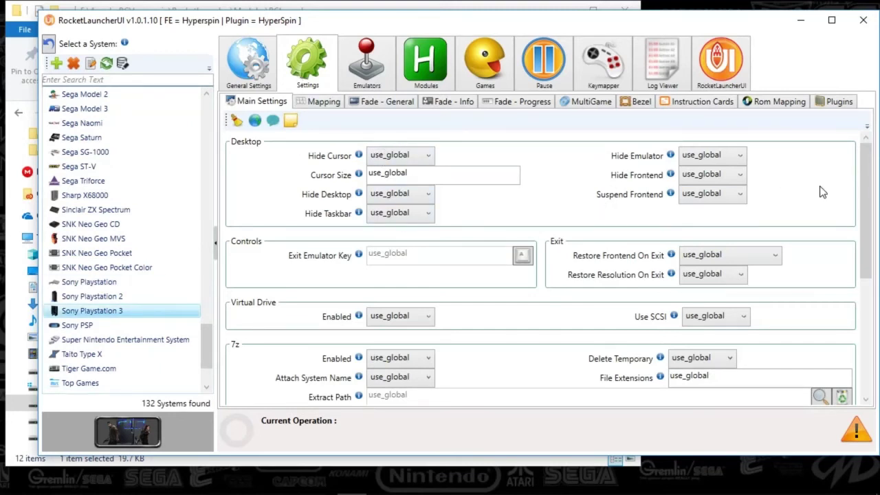
pyautogui.moveTo(857, 202); pyautogui.dragTo(867, 368)
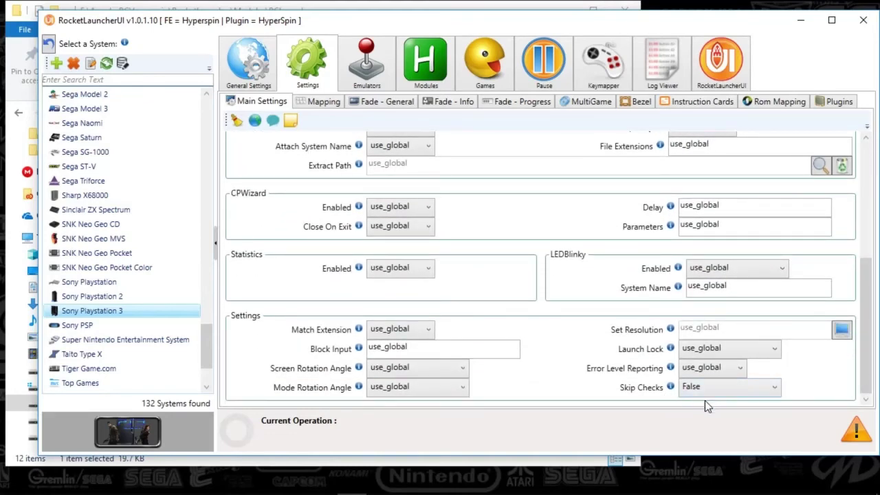
# Step: Check Sony Playstation 3's default emulator options, keeping PCLauncher, and select the dev_hdd0\game ROM path
pyautogui.click(385, 75)
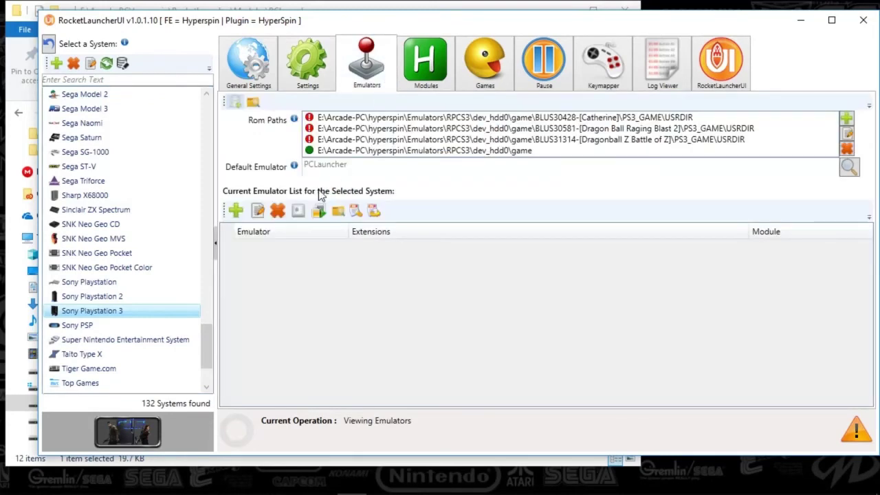
pyautogui.click(848, 168)
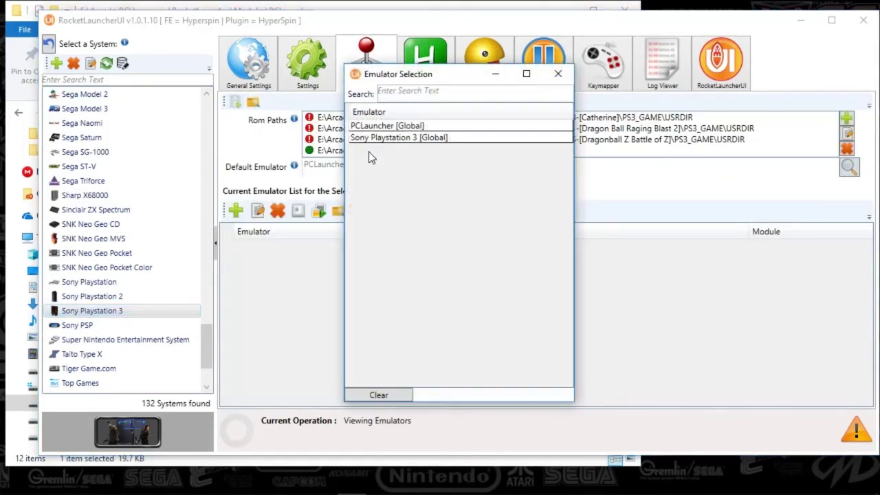
pyautogui.click(558, 74)
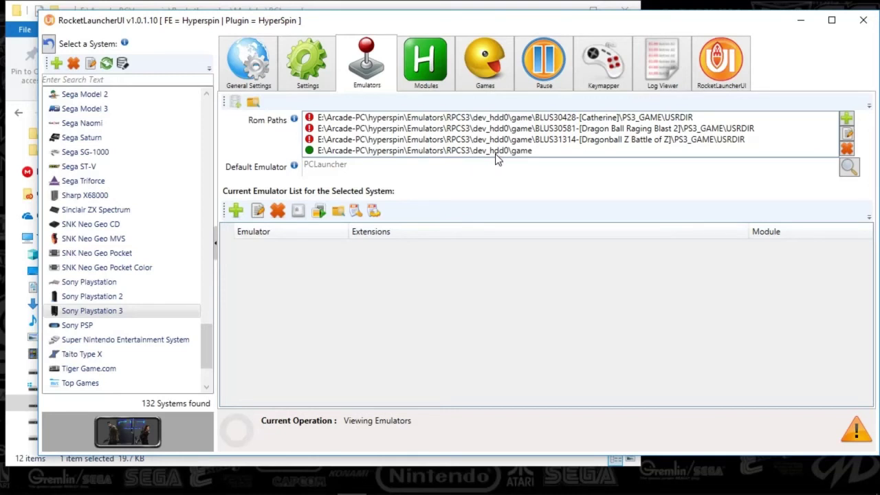
pyautogui.click(532, 152)
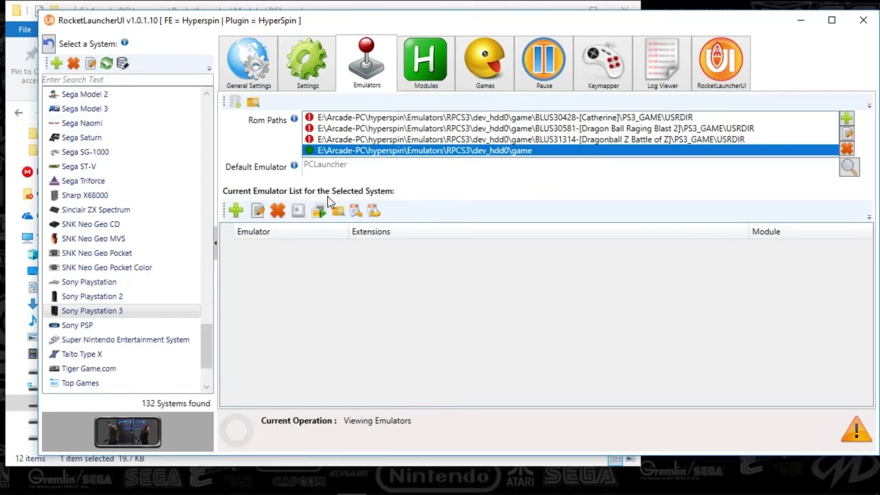
# Step: Open PCLauncher.ahk's global module settings, cancelling an attempt to add a new Rom Setting
pyautogui.click(410, 72)
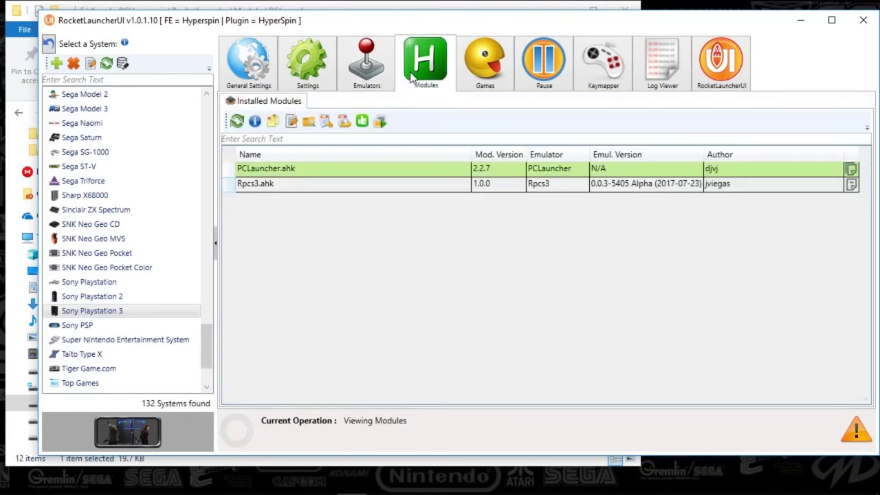
pyautogui.click(287, 170)
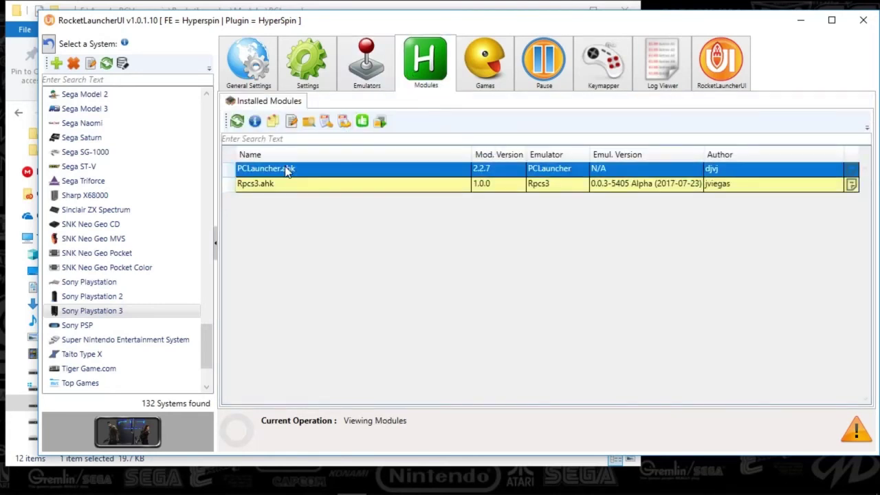
pyautogui.click(325, 126)
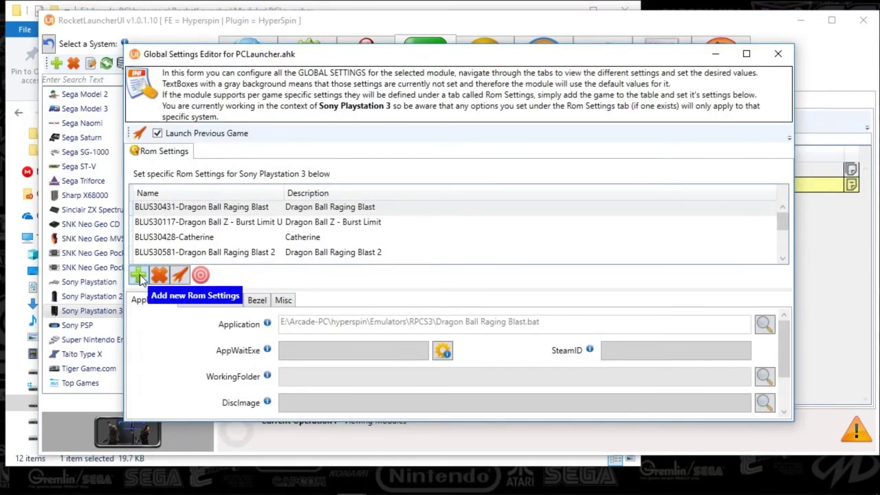
pyautogui.click(138, 276)
pyautogui.click(654, 75)
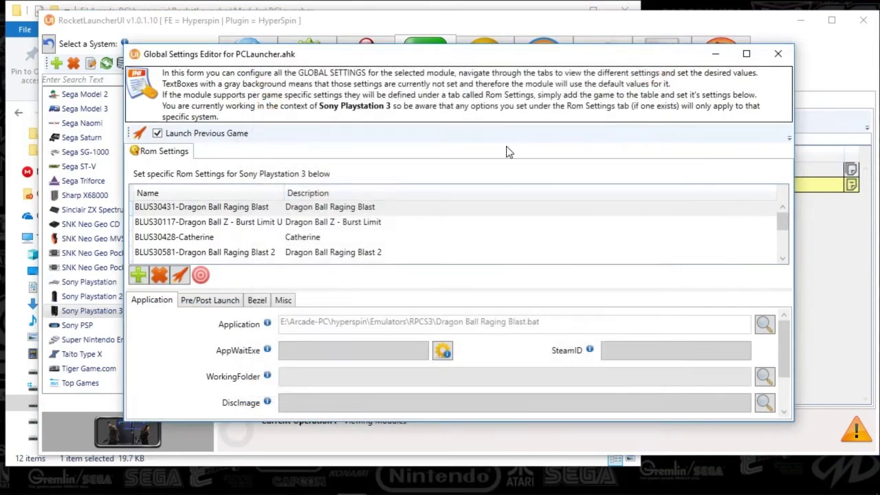
# Step: Review Dragon Ball Raging Blast's Pre/Post Launch, Bezel and Misc settings tabs
pyautogui.click(307, 215)
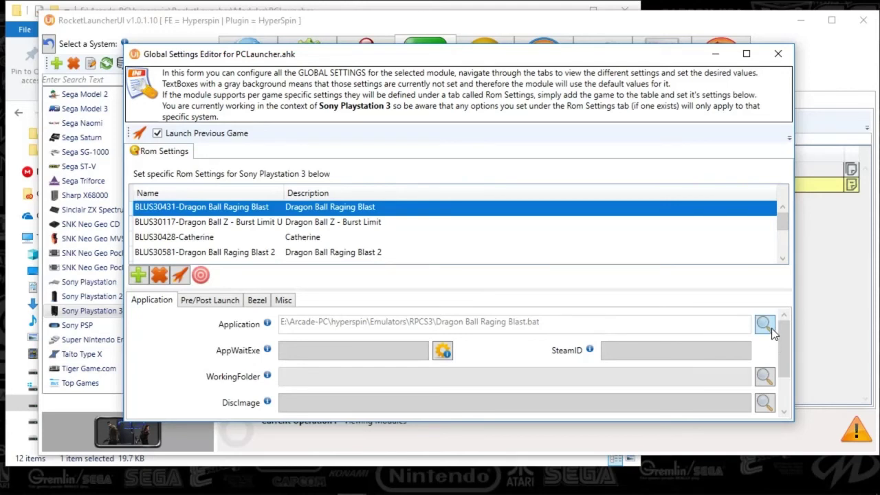
pyautogui.click(206, 301)
pyautogui.click(254, 301)
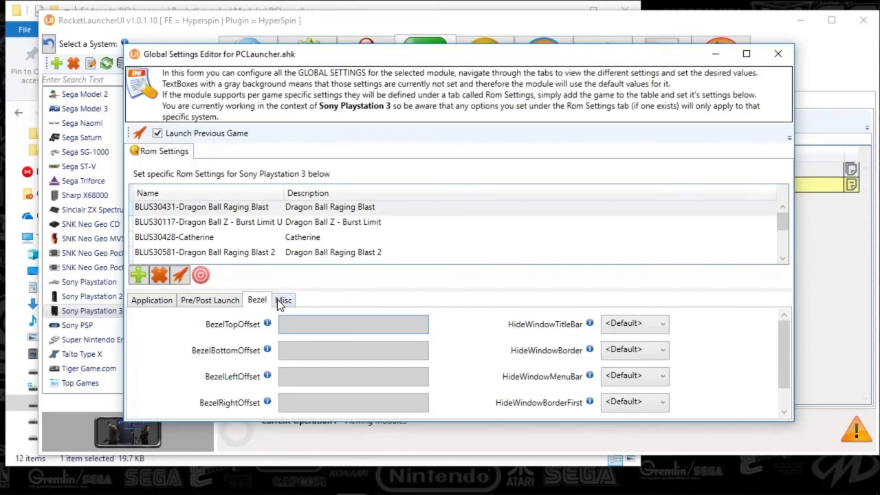
pyautogui.click(282, 301)
pyautogui.click(204, 301)
pyautogui.click(150, 302)
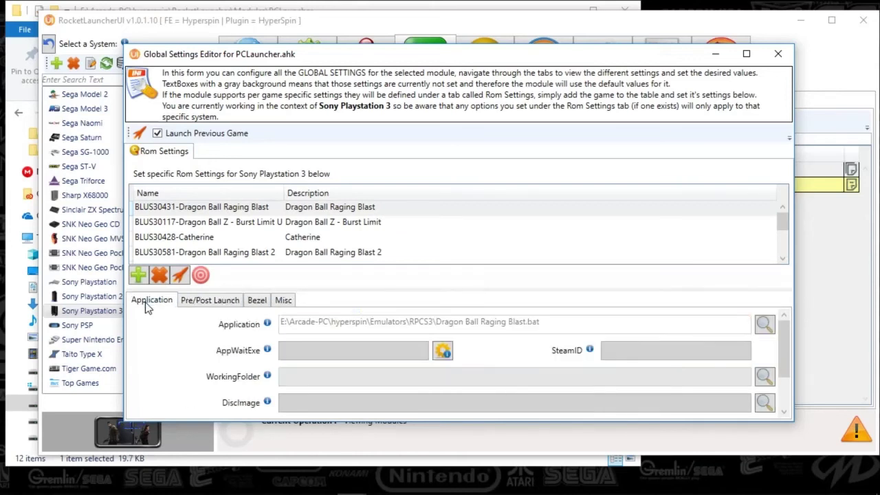
# Step: Review Dragon Ball Z - Burst Limit's tabs, select Catherine, then close the settings editor
pyautogui.click(214, 230)
pyautogui.click(216, 301)
pyautogui.click(257, 301)
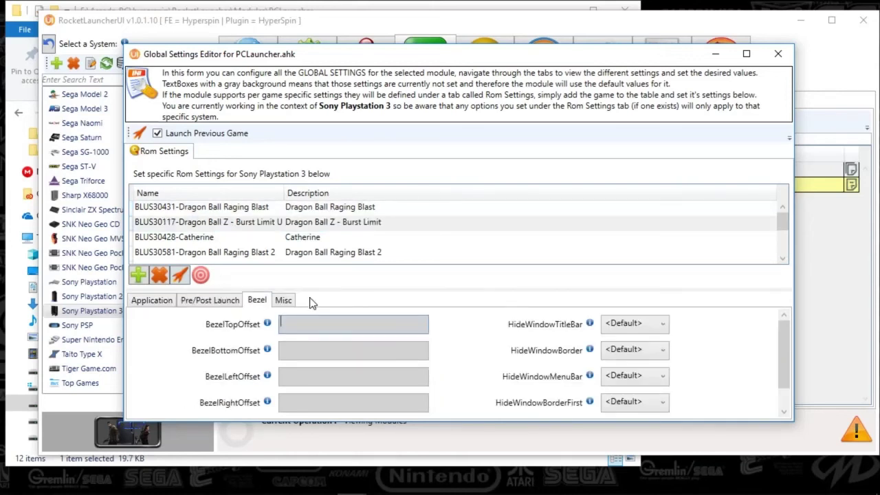
pyautogui.click(283, 300)
pyautogui.click(162, 301)
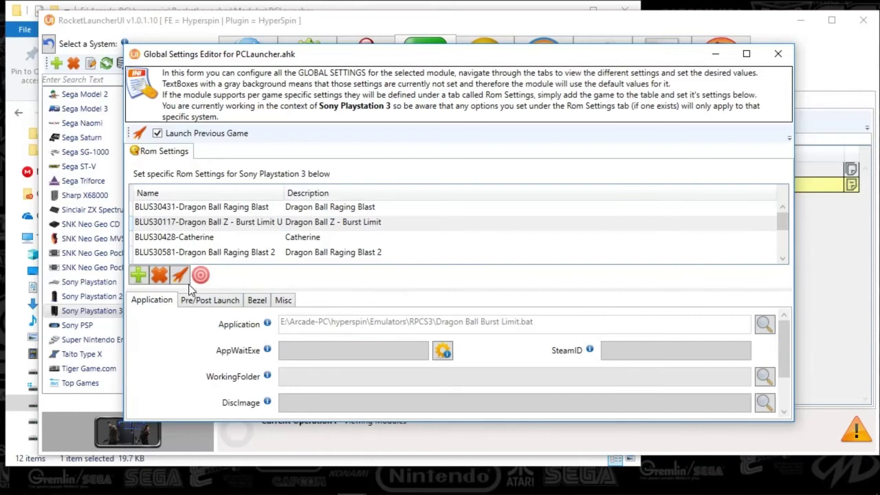
pyautogui.click(246, 238)
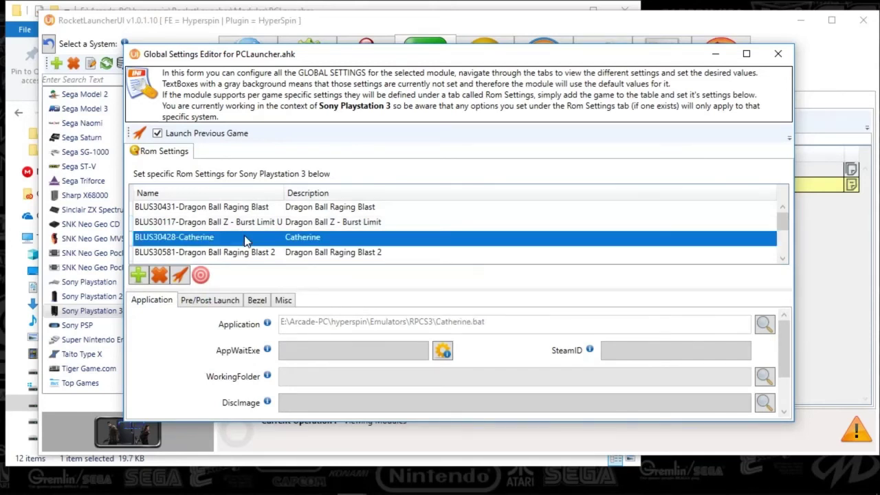
pyautogui.click(778, 55)
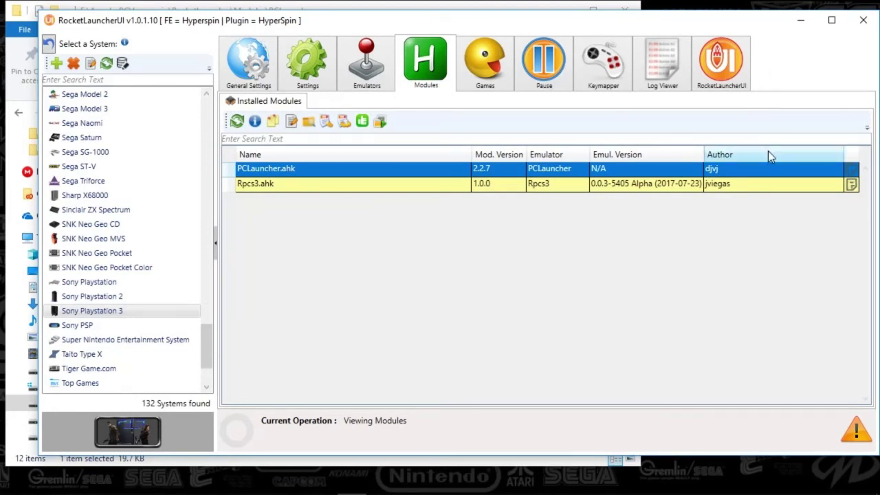
# Step: Minimize RocketLauncherUI and bring the RPCS3 Quickstart browser window to the front
pyautogui.click(800, 22)
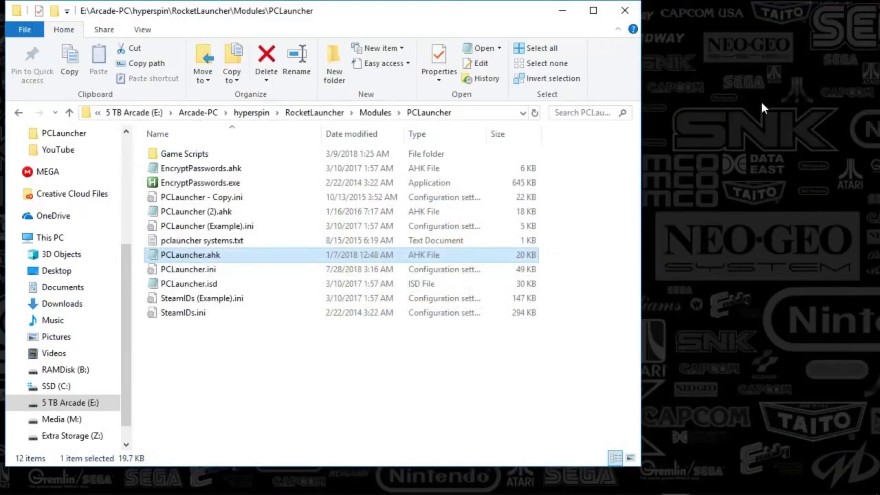
pyautogui.moveTo(634, 483)
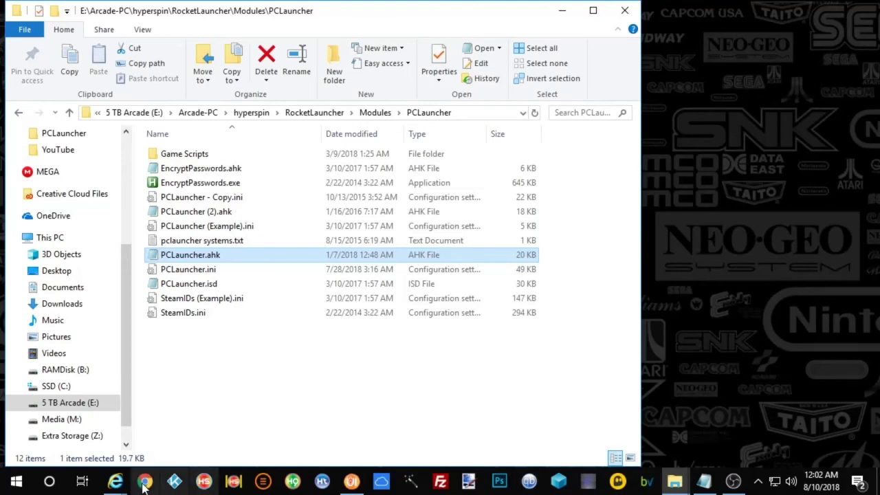
pyautogui.click(114, 481)
pyautogui.click(274, 400)
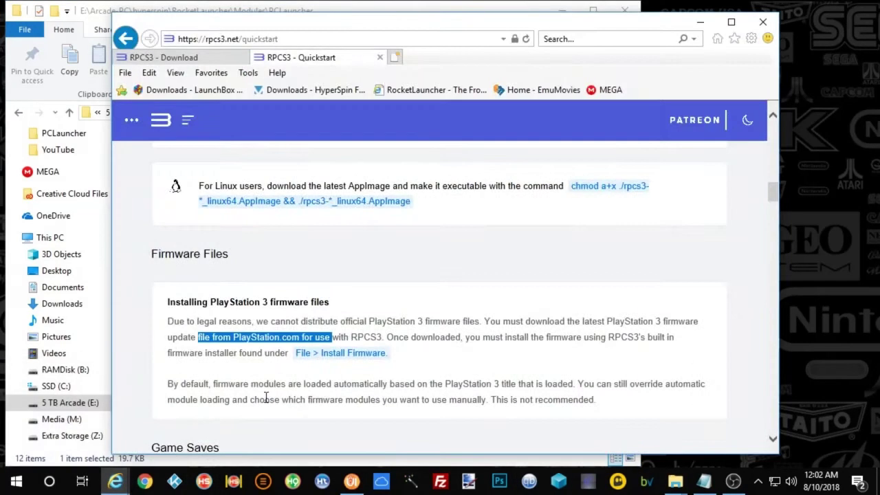
# Step: Load the HyperSpin HyperList site in a new tab and scroll its statistics to Sony
pyautogui.click(391, 55)
pyautogui.click(348, 39)
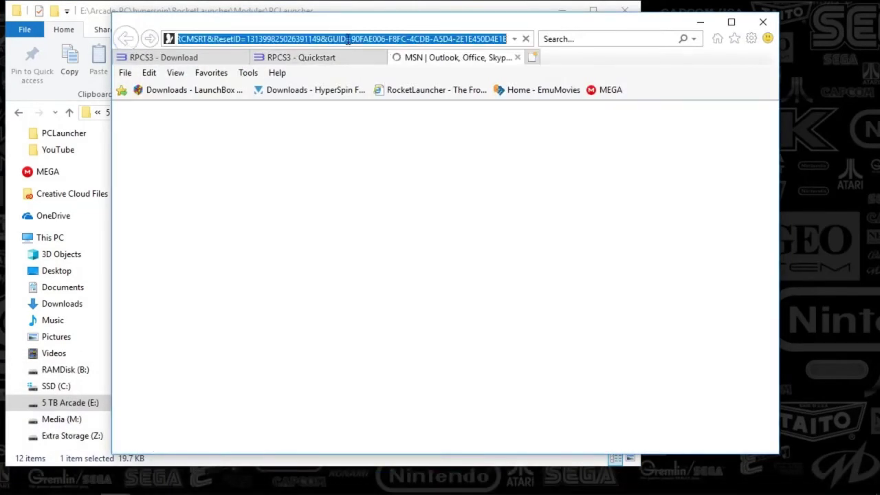
pyautogui.write('hyp')
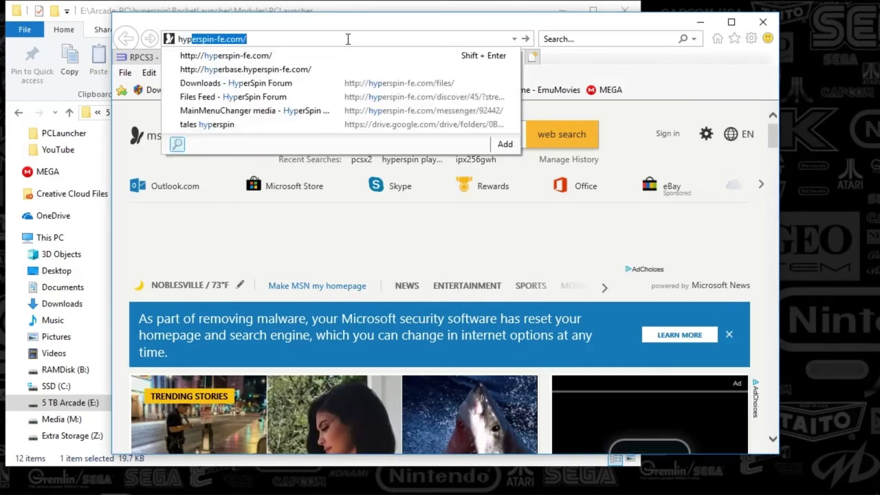
pyautogui.write('erlist.')
pyautogui.press('Down')
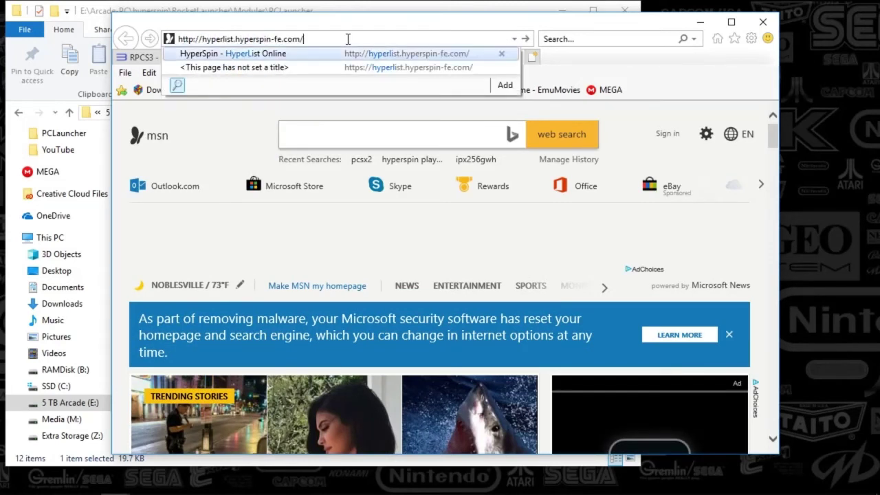
pyautogui.press('Return')
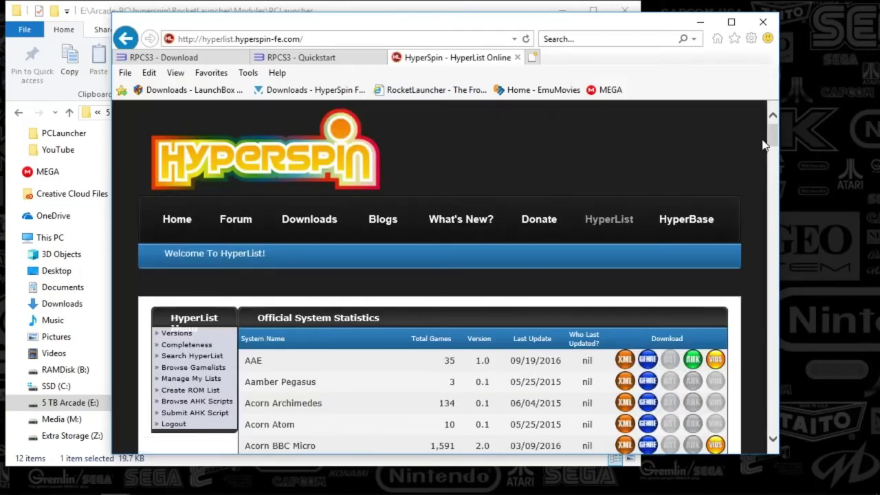
pyautogui.moveTo(772, 132); pyautogui.dragTo(772, 403)
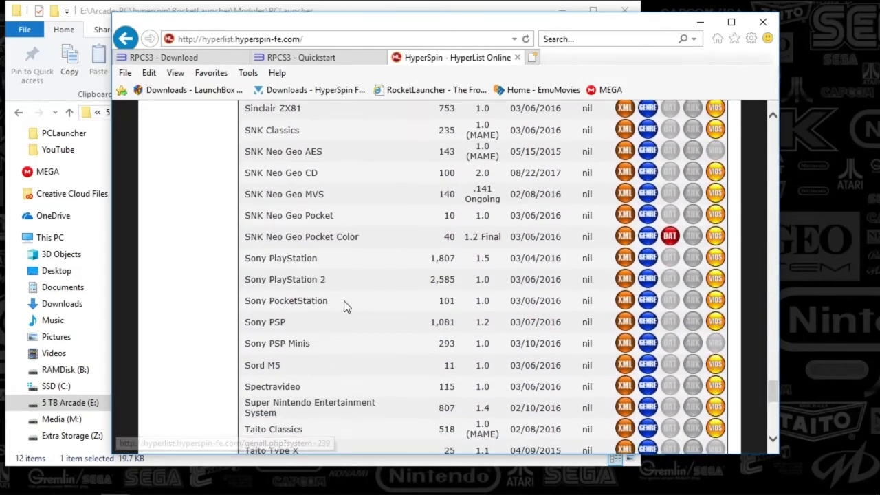
# Step: Put the browser away and open hyperspin's Databases folder from the PCLauncher folder window
pyautogui.click(697, 24)
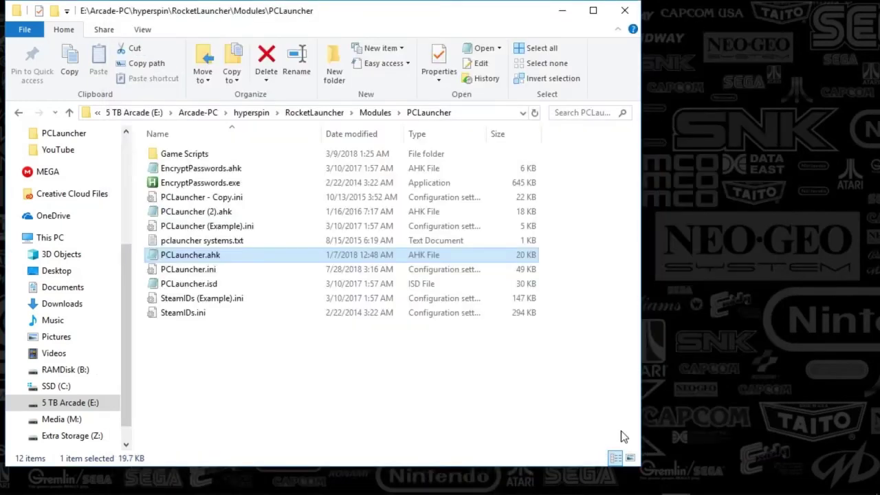
pyautogui.click(679, 482)
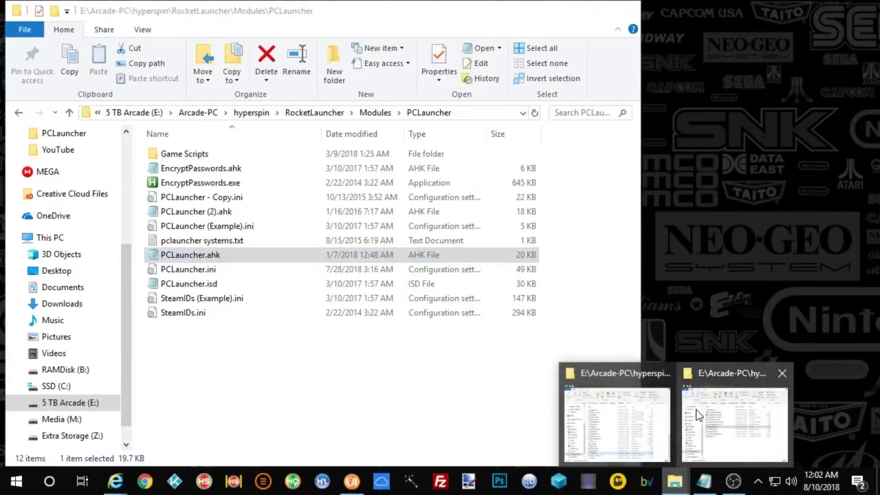
pyautogui.click(701, 423)
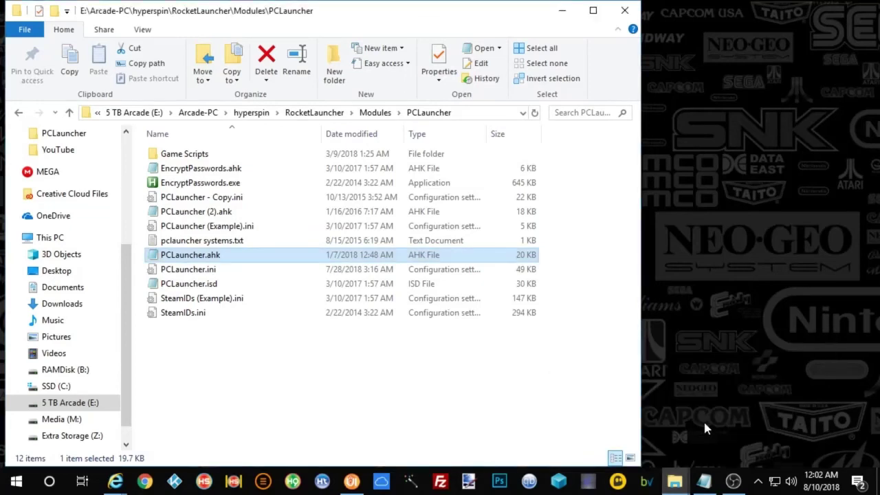
pyautogui.click(239, 112)
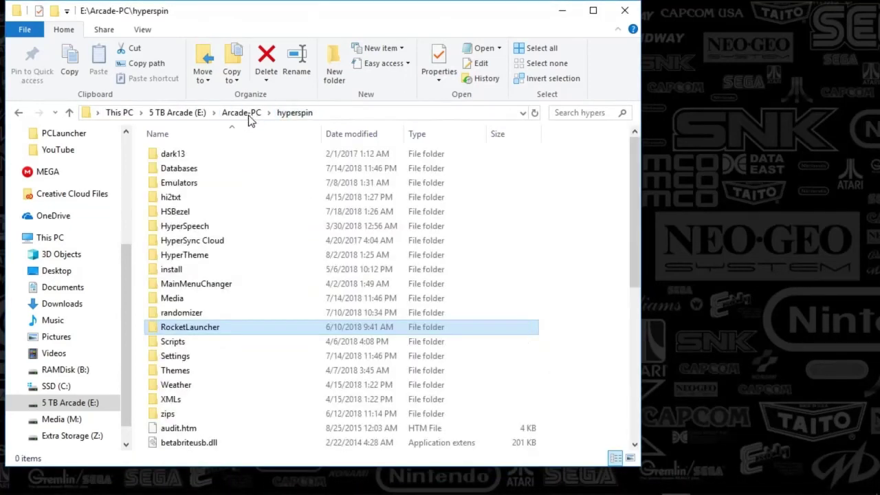
pyautogui.doubleClick(180, 168)
# Step: Open the Sony Playstation 3 folder and edit Sony PlayStation 3.xml in Notepad
pyautogui.scroll(-20, 222, 215)
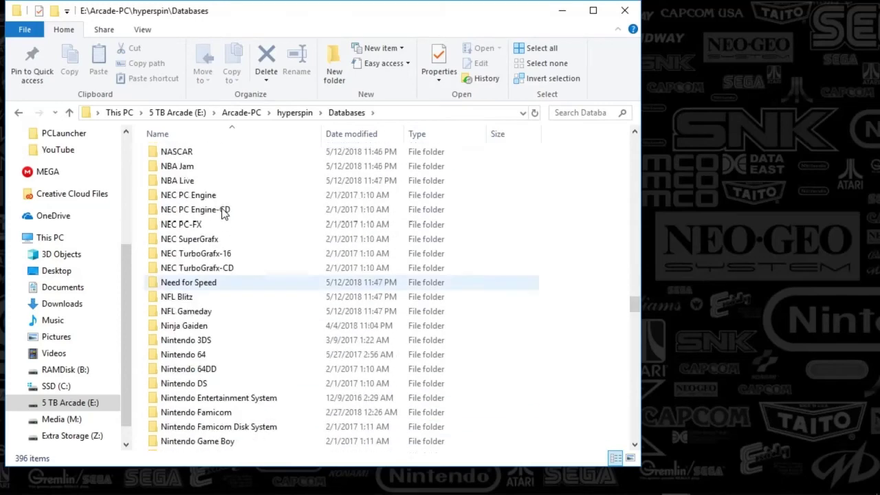
pyautogui.scroll(-4, 226, 216)
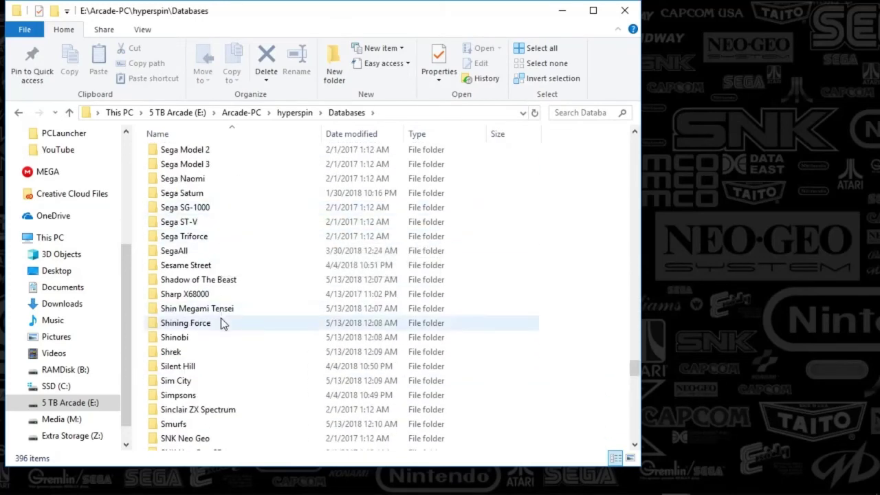
pyautogui.scroll(-7, 224, 320)
pyautogui.click(177, 251)
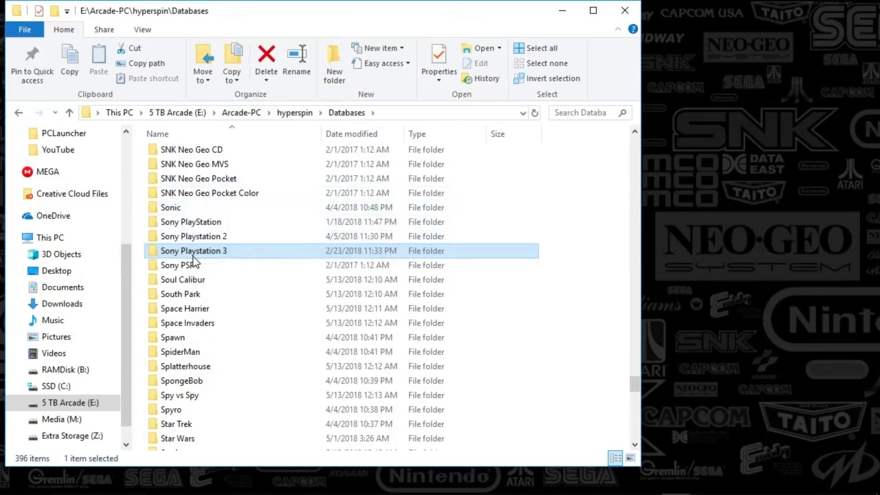
pyautogui.doubleClick(195, 252)
pyautogui.click(186, 229)
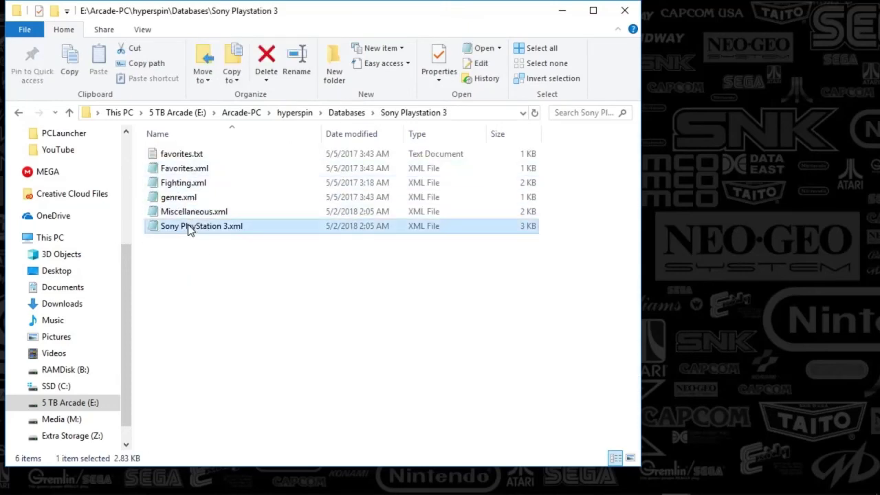
pyautogui.rightClick(187, 230)
pyautogui.click(207, 177)
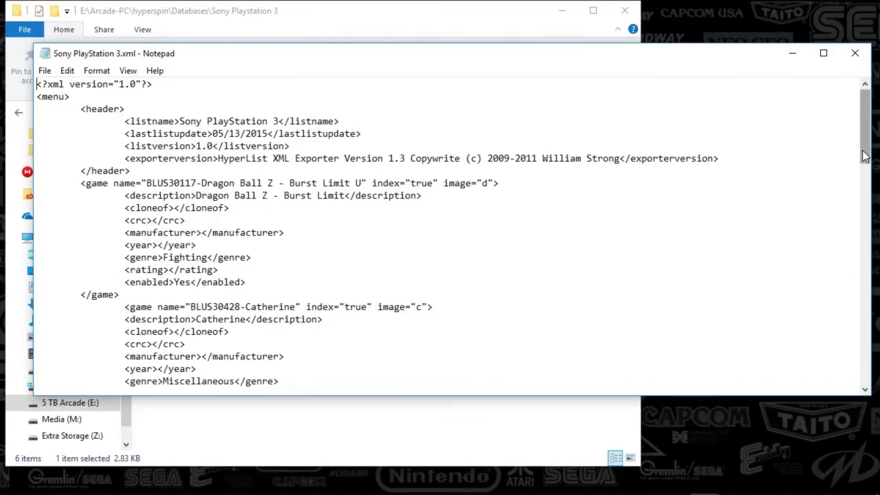
pyautogui.moveTo(866, 153); pyautogui.dragTo(866, 174)
pyautogui.moveTo(865, 173); pyautogui.dragTo(865, 179)
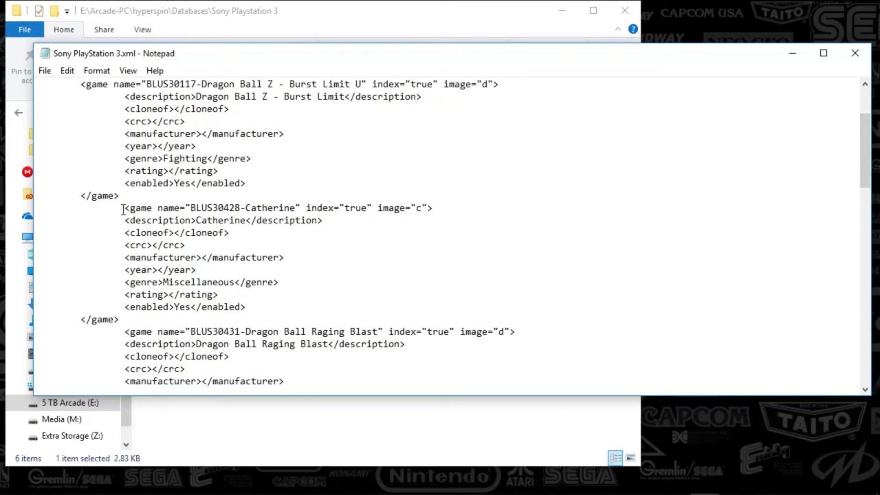
pyautogui.moveTo(123, 210); pyautogui.dragTo(416, 204)
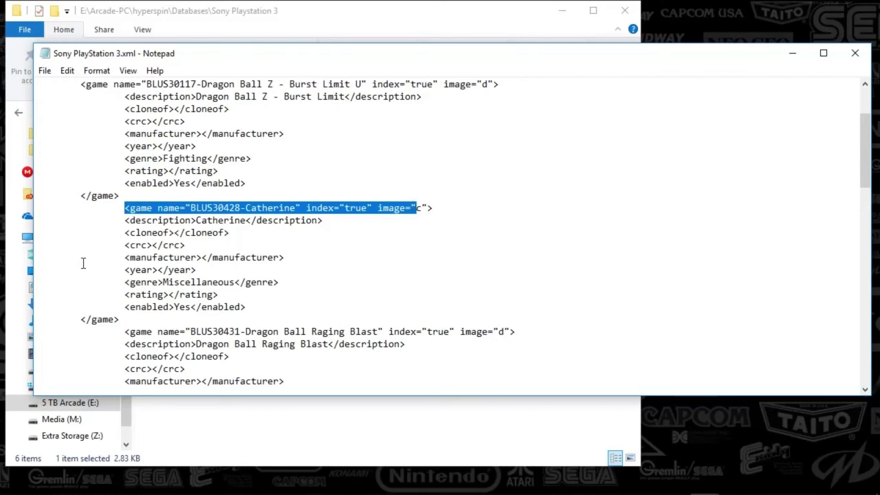
pyautogui.moveTo(141, 221); pyautogui.dragTo(303, 224)
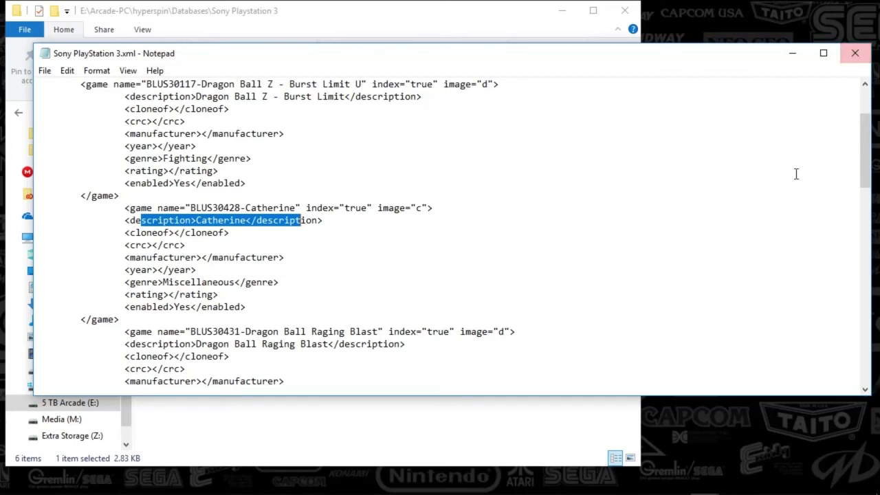
pyautogui.scroll(3, 793, 176)
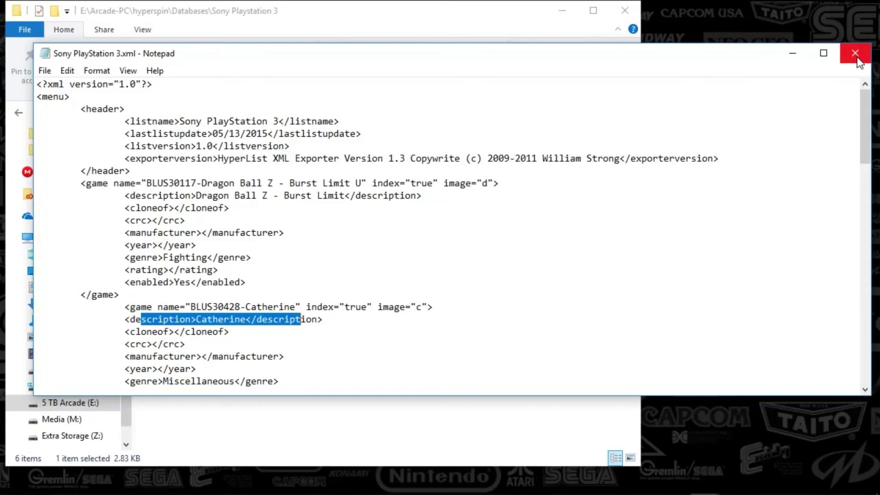
pyautogui.scroll(-20, 702, 197)
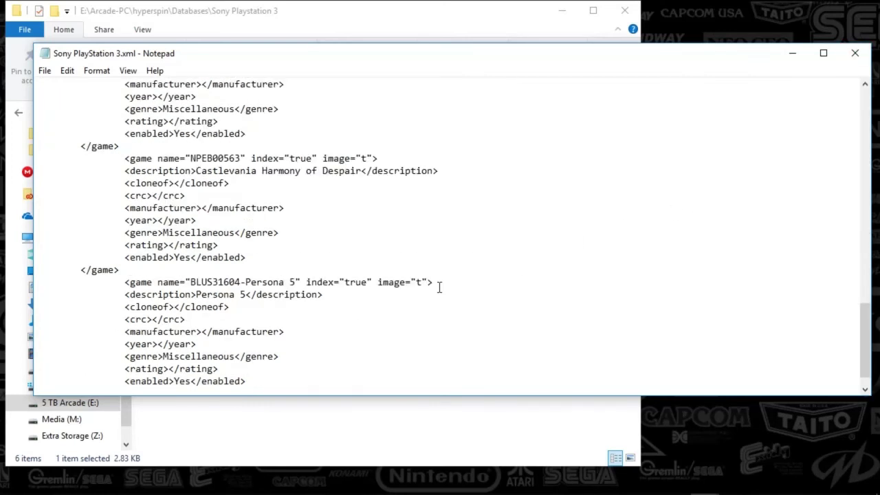
pyautogui.moveTo(438, 285); pyautogui.dragTo(375, 282)
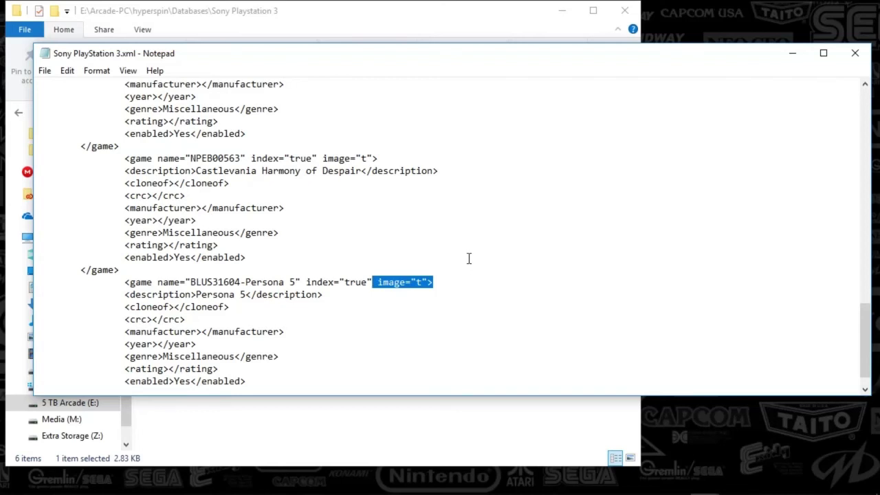
pyautogui.scroll(-1, 469, 260)
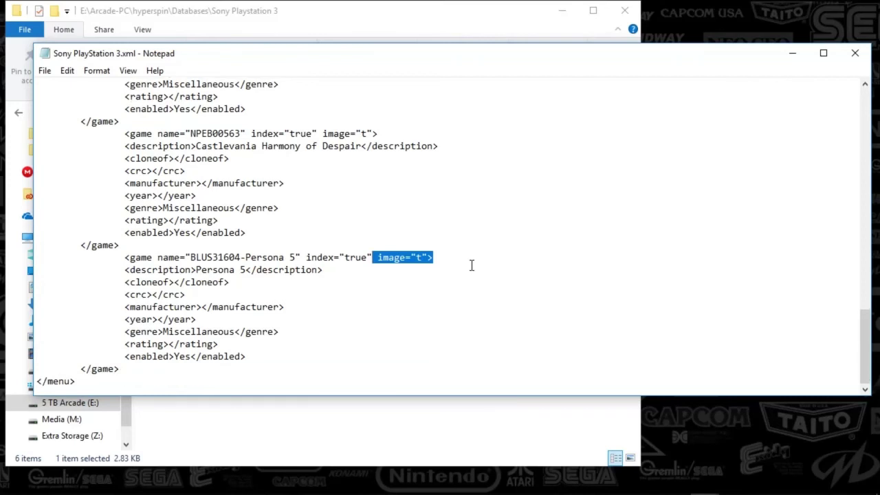
pyautogui.scroll(15, 459, 257)
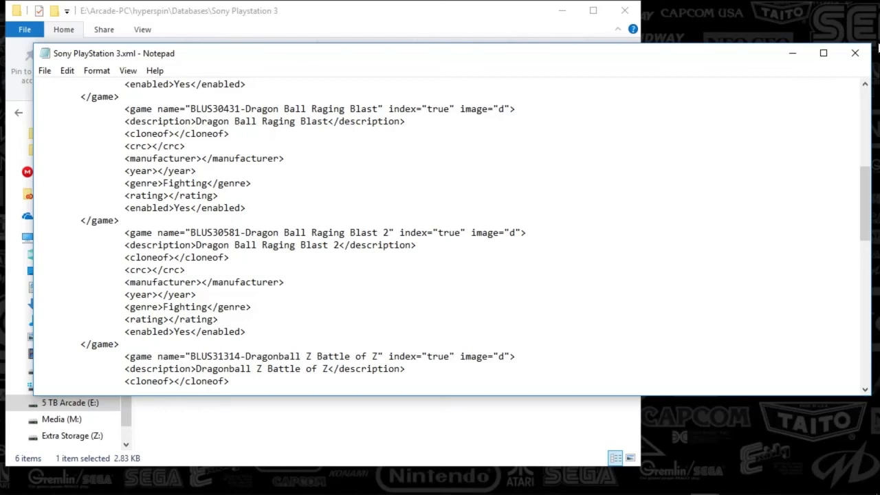
# Step: Close the XML in Notepad and browse to hyperspin\Media\Sony Playstation 3\Images
pyautogui.click(852, 53)
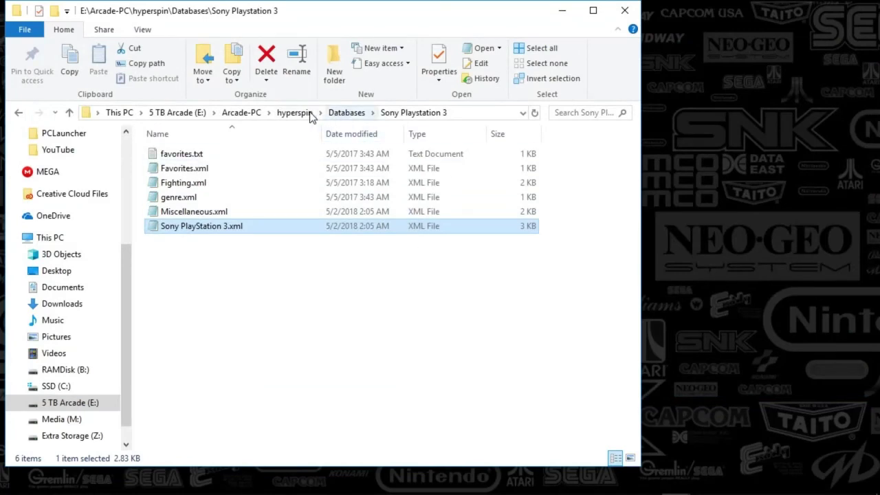
pyautogui.click(309, 115)
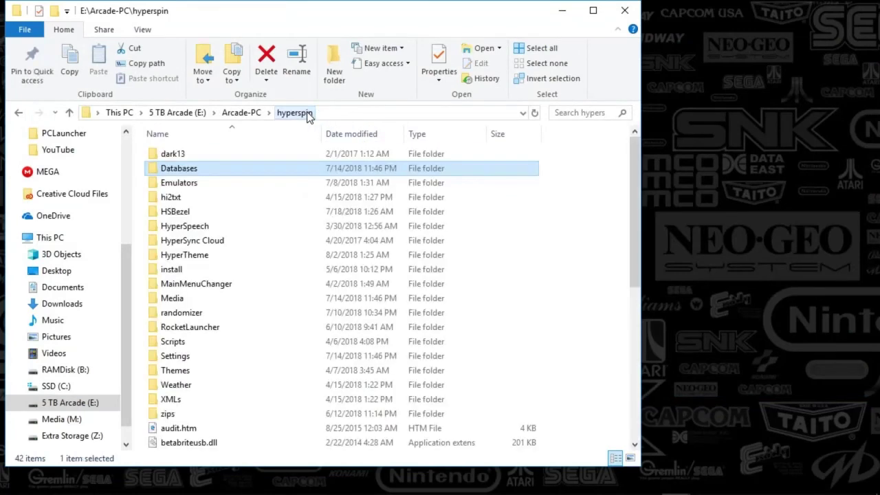
pyautogui.doubleClick(197, 299)
pyautogui.scroll(-20, 207, 307)
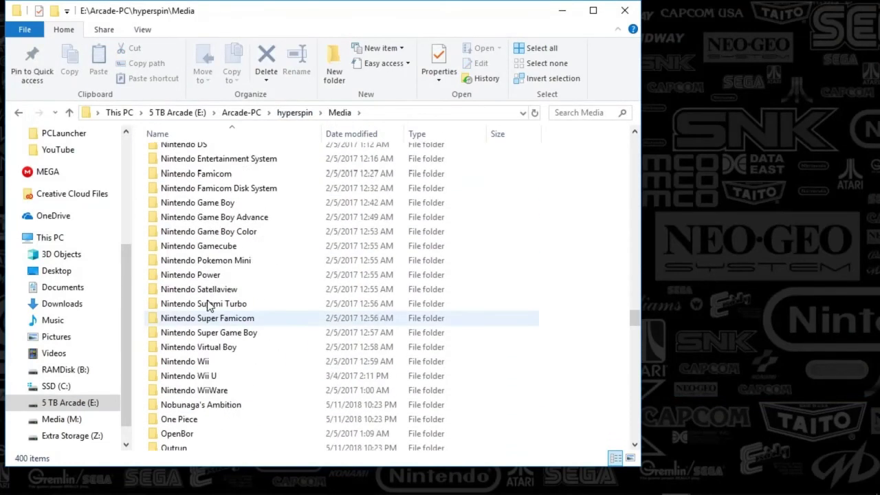
pyautogui.scroll(-8, 208, 306)
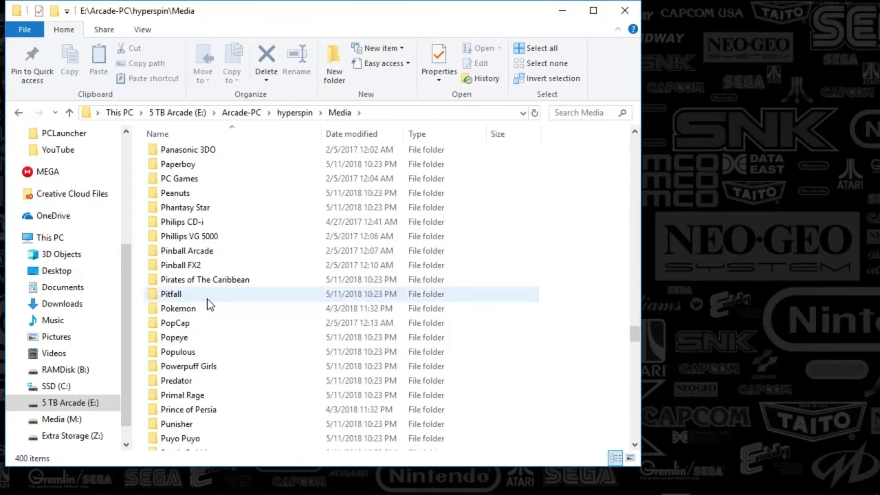
pyautogui.moveTo(211, 17); pyautogui.dragTo(349, 31)
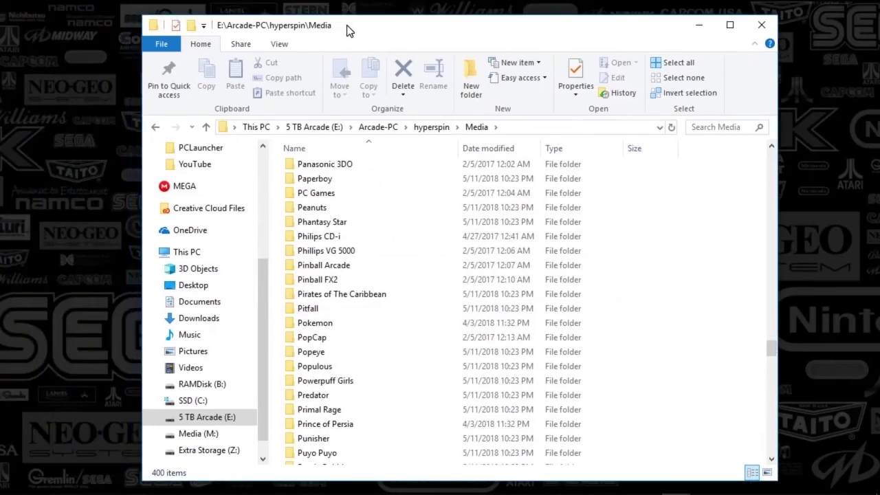
pyautogui.scroll(-10, 387, 395)
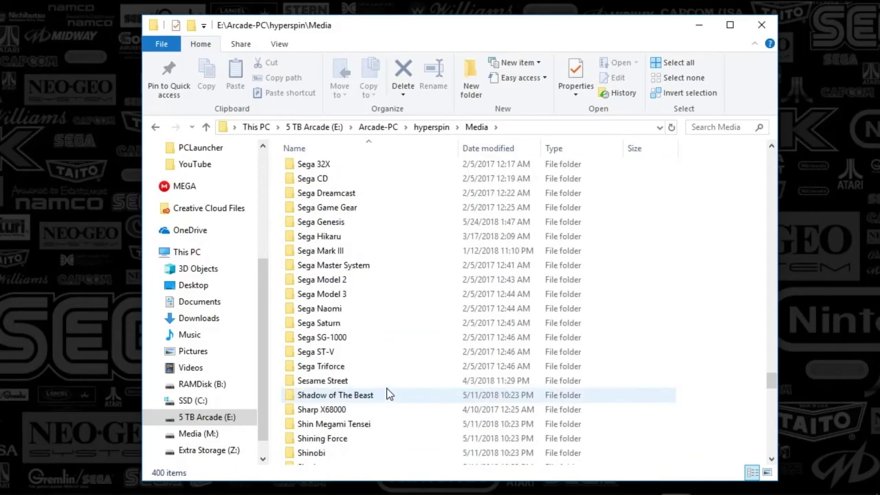
pyautogui.scroll(-7, 385, 393)
pyautogui.doubleClick(363, 358)
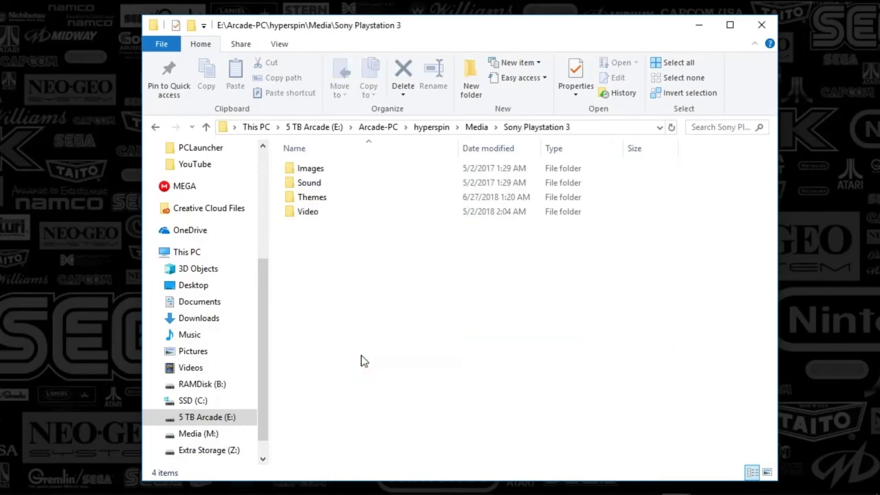
pyautogui.doubleClick(309, 173)
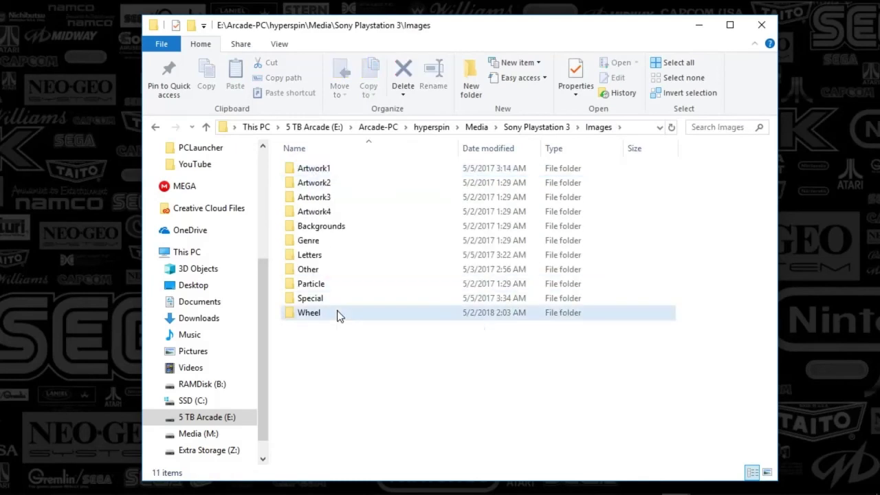
# Step: Look through the Wheel images, Themes and Video folders, returning to Sony Playstation 3 media
pyautogui.doubleClick(337, 311)
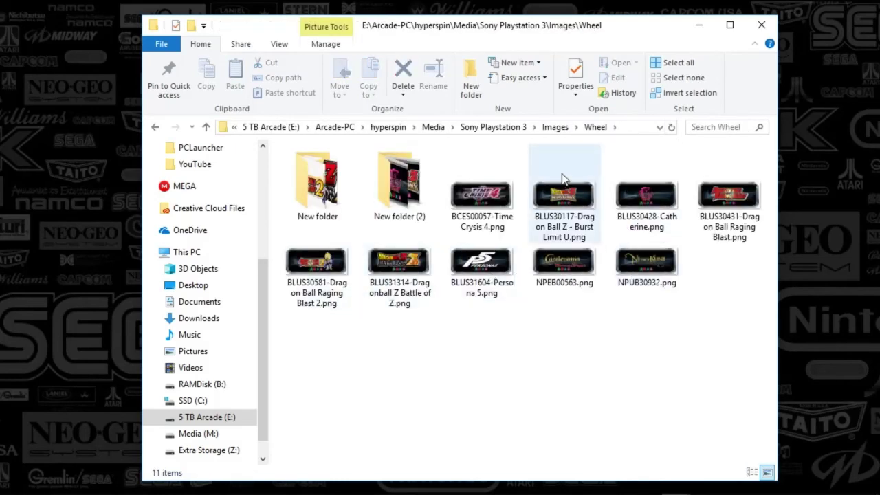
pyautogui.click(553, 127)
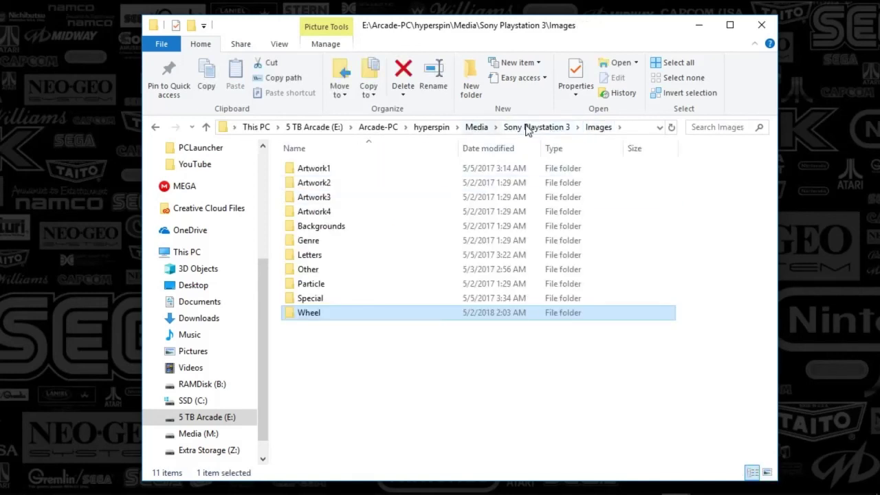
pyautogui.doubleClick(355, 316)
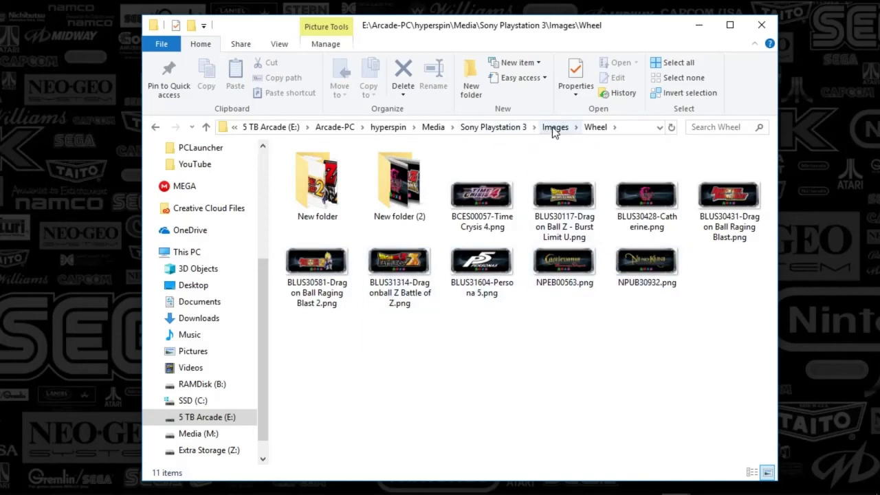
pyautogui.click(524, 127)
pyautogui.doubleClick(344, 201)
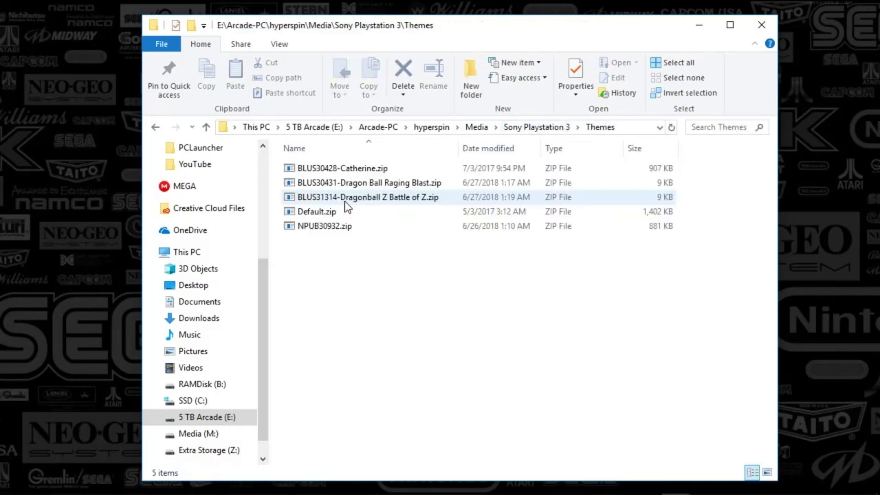
pyautogui.click(535, 128)
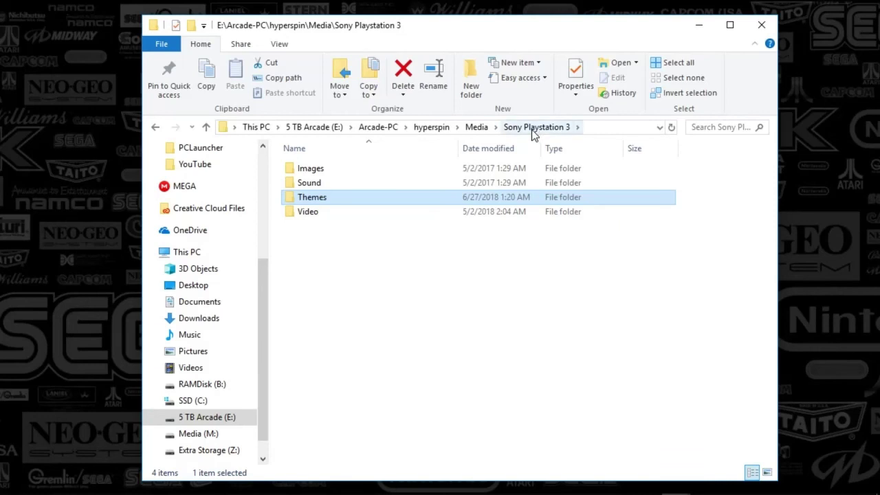
pyautogui.click(325, 215)
pyautogui.doubleClick(323, 213)
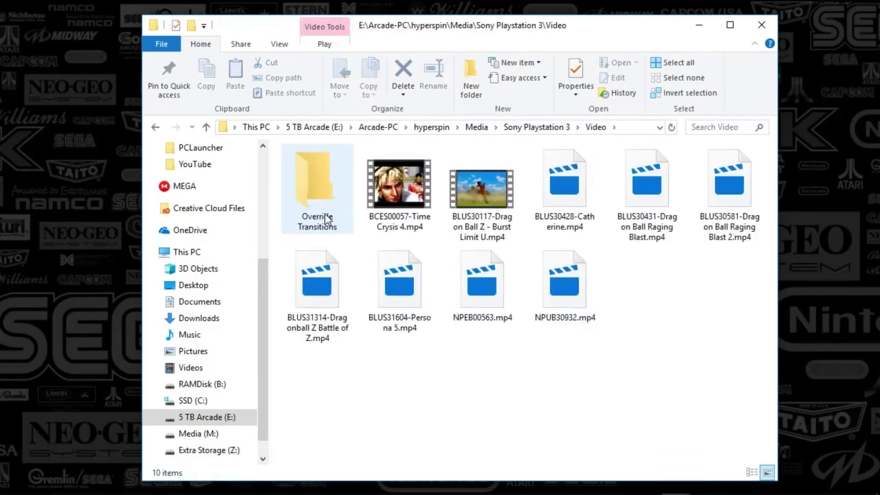
pyautogui.click(522, 129)
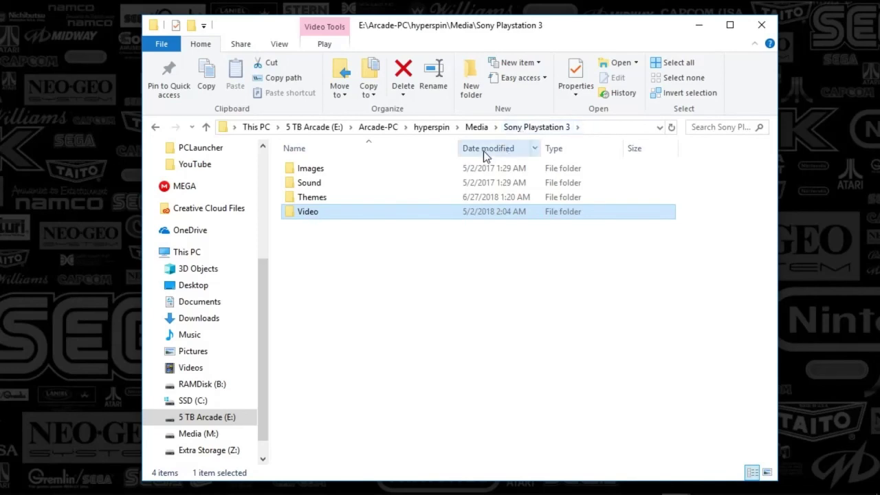
# Step: Minimise Explorer, restore the HyperList browser window, and load google.com in a new tab
pyautogui.click(699, 30)
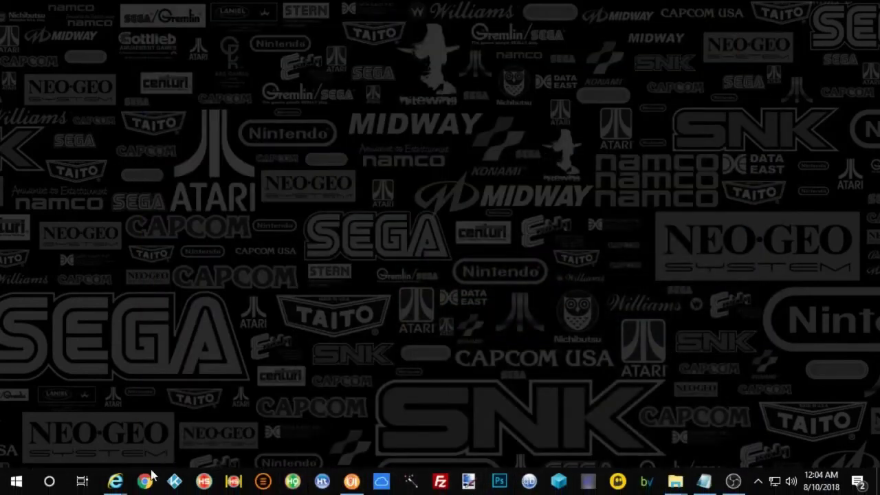
pyautogui.moveTo(122, 483)
pyautogui.click(393, 414)
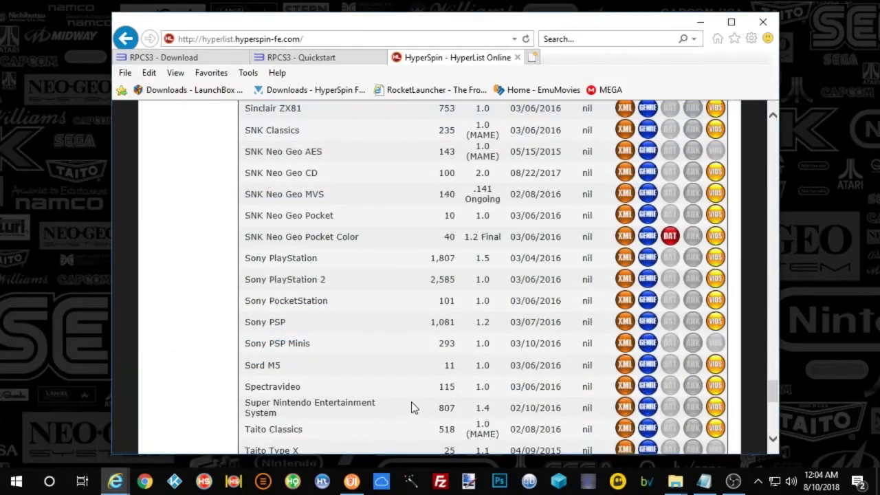
pyautogui.click(533, 57)
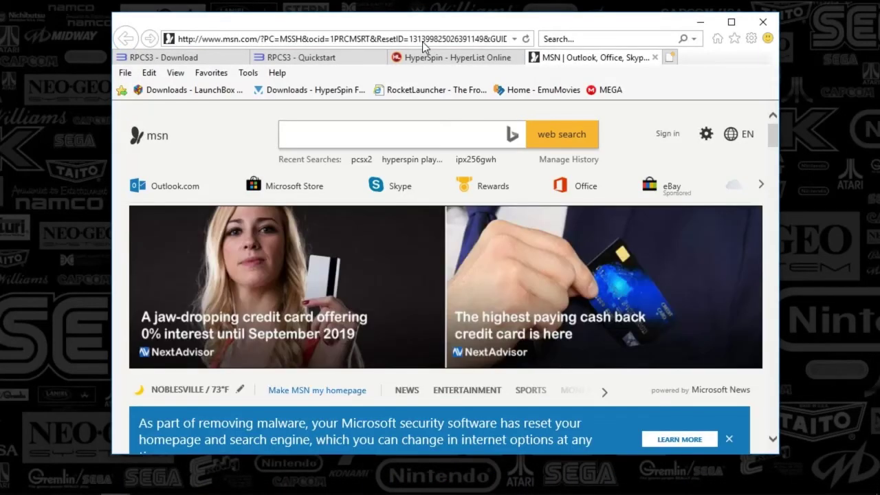
pyautogui.click(435, 39)
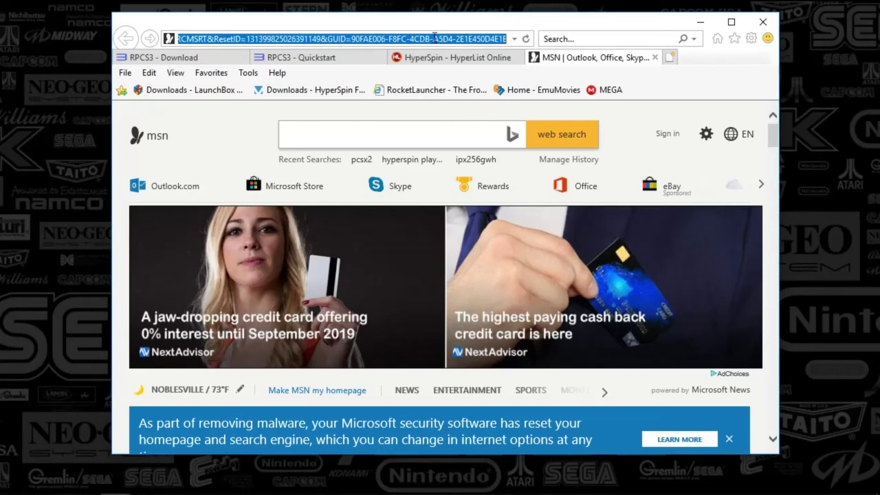
pyautogui.write('google.com/')
pyautogui.press('Return')
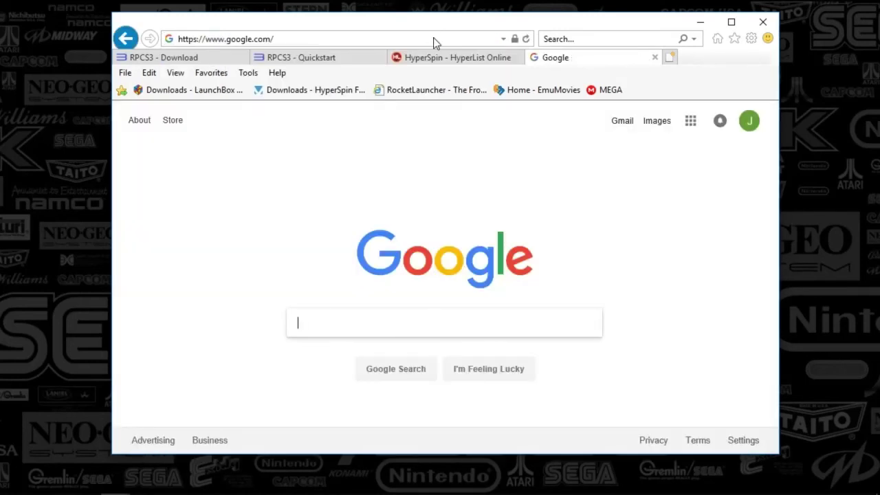
# Step: Search Google for "hyperspin ps3 themes"
pyautogui.write('yerspin')
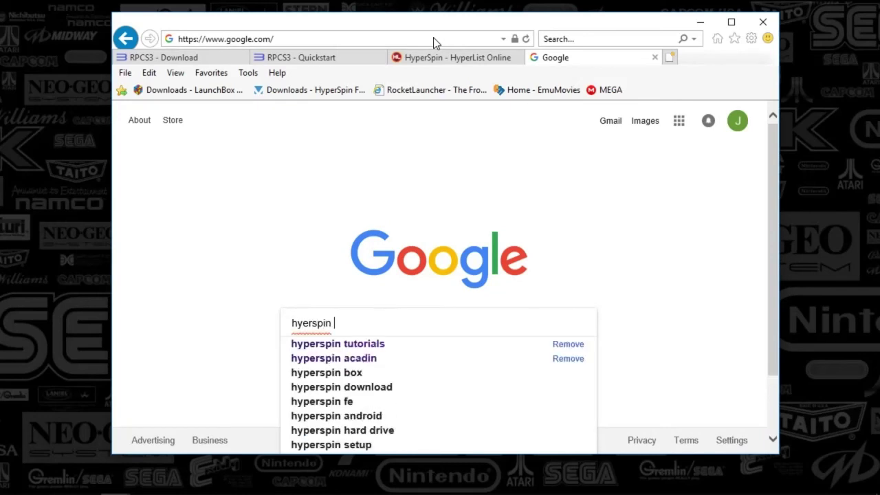
pyautogui.press('BackSpace')
pyautogui.press('BackSpace')
pyautogui.press('BackSpace')
pyautogui.write('perspin pl')
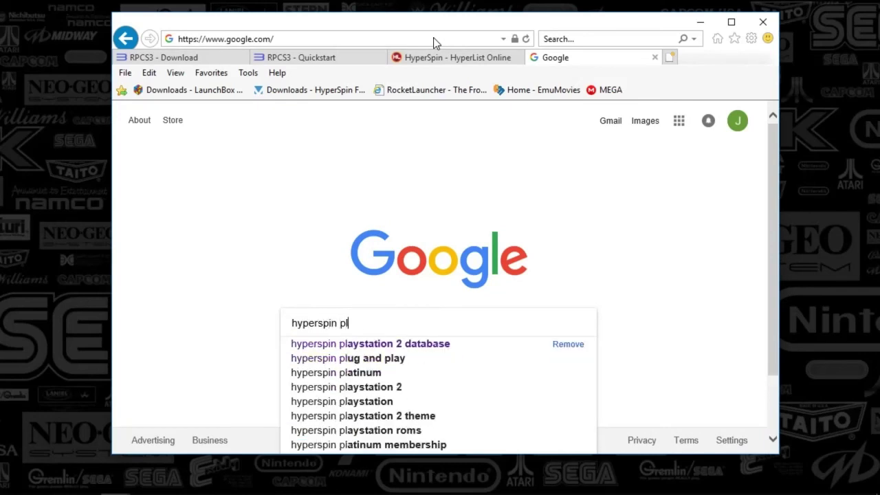
pyautogui.press('BackSpace')
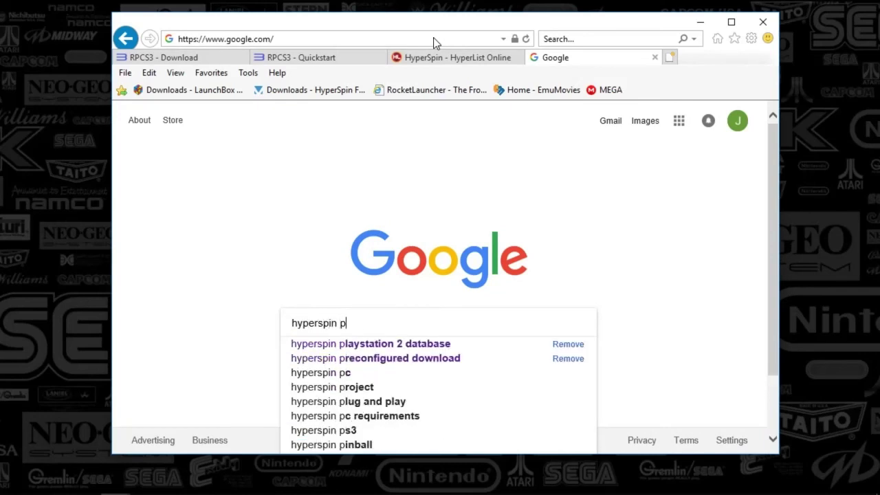
pyautogui.write('s3 themes')
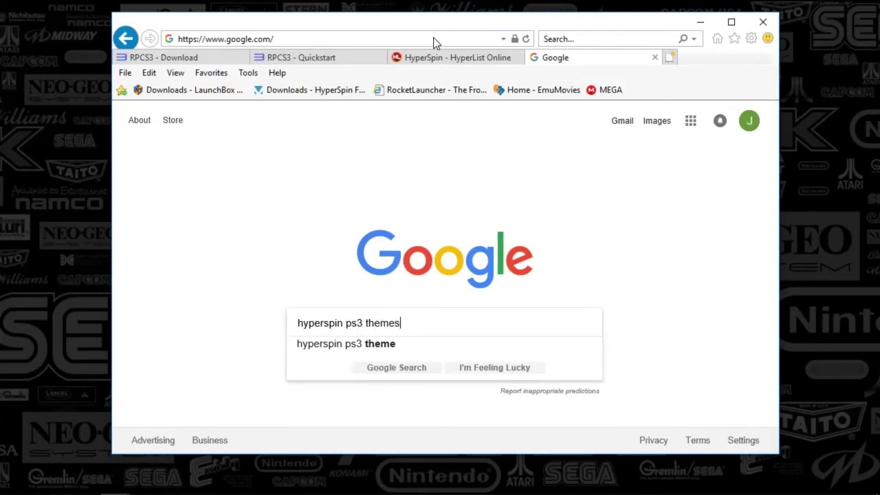
pyautogui.press('Return')
# Step: Open the Sony PlayStation 3 - Main Menu (16:9ST) result, then its Sony PlayStation 3 category
pyautogui.scroll(-8, 450, 276)
pyautogui.scroll(4, 450, 281)
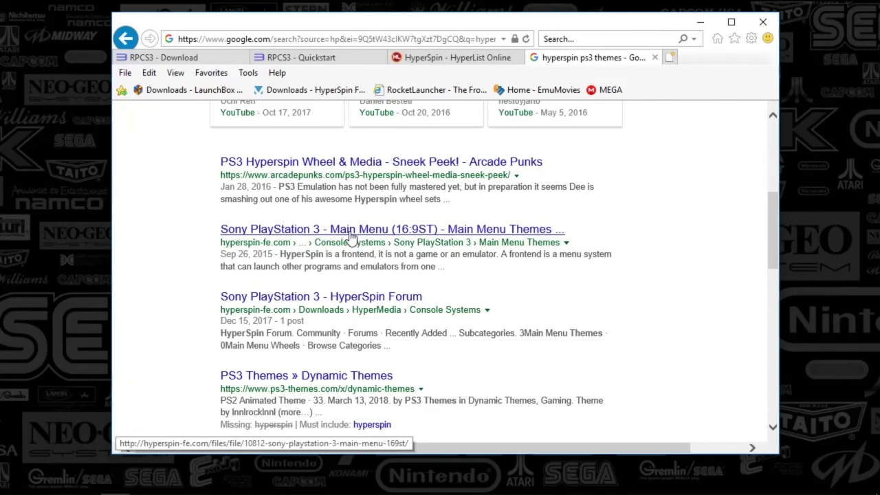
pyautogui.click(351, 230)
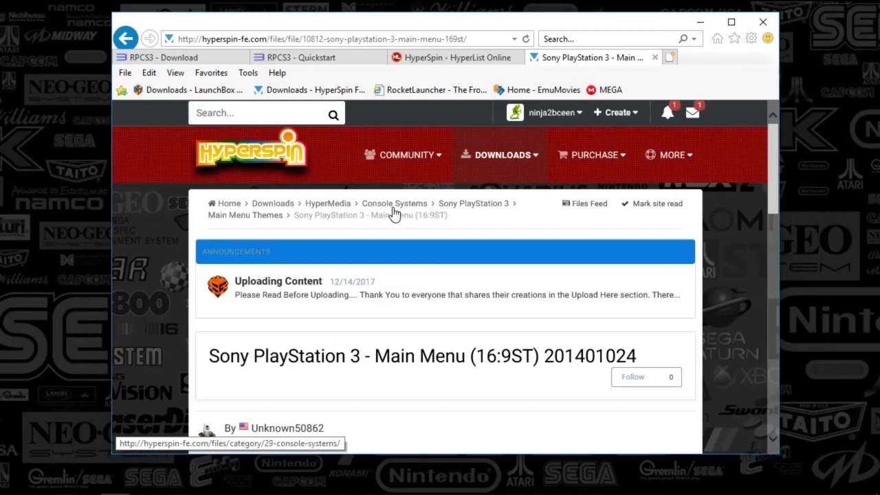
pyautogui.click(465, 211)
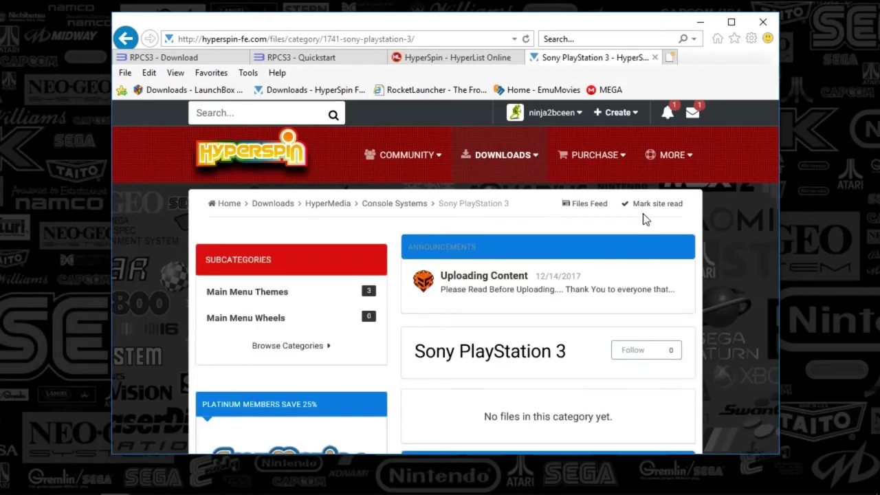
pyautogui.scroll(-1, 770, 176)
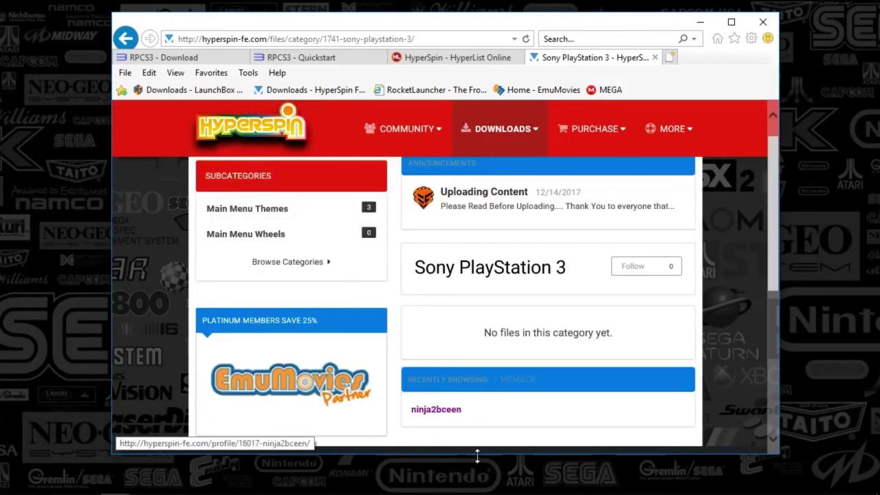
# Step: Bring File Explorer back and open Images\Other, which holds Pointer.png
pyautogui.moveTo(635, 479)
pyautogui.moveTo(675, 481)
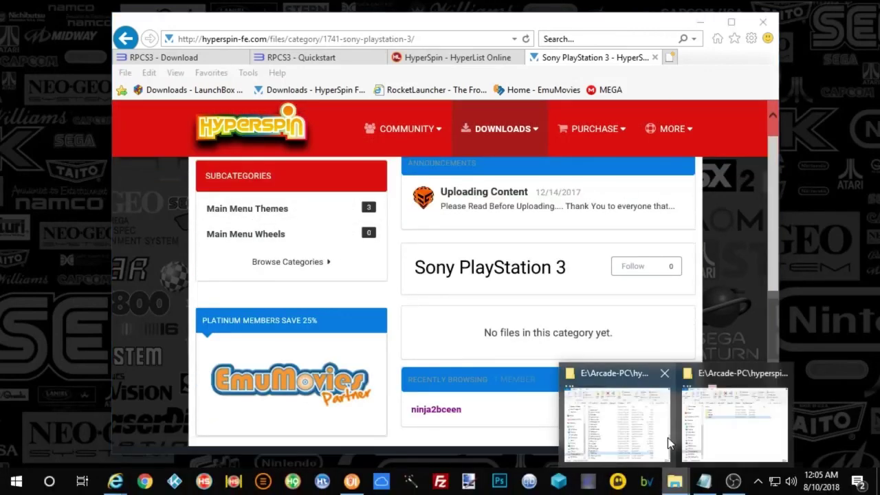
pyautogui.click(714, 443)
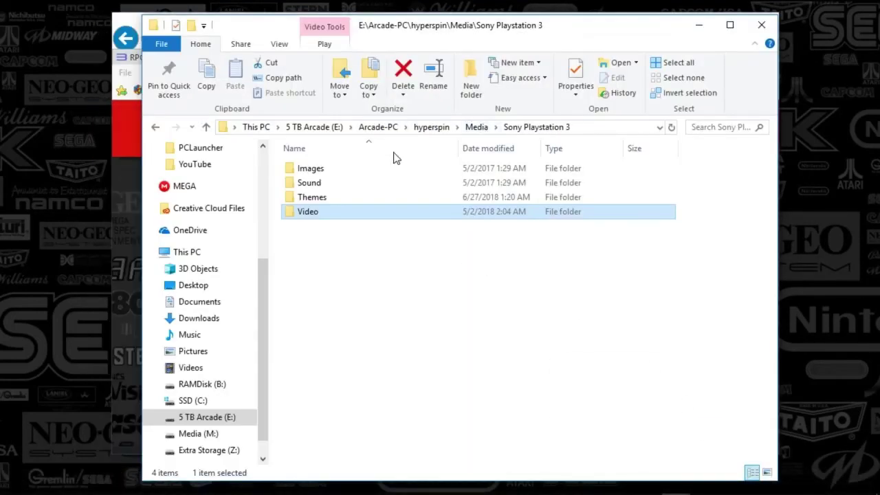
pyautogui.click(318, 168)
pyautogui.doubleClick(318, 168)
pyautogui.doubleClick(306, 269)
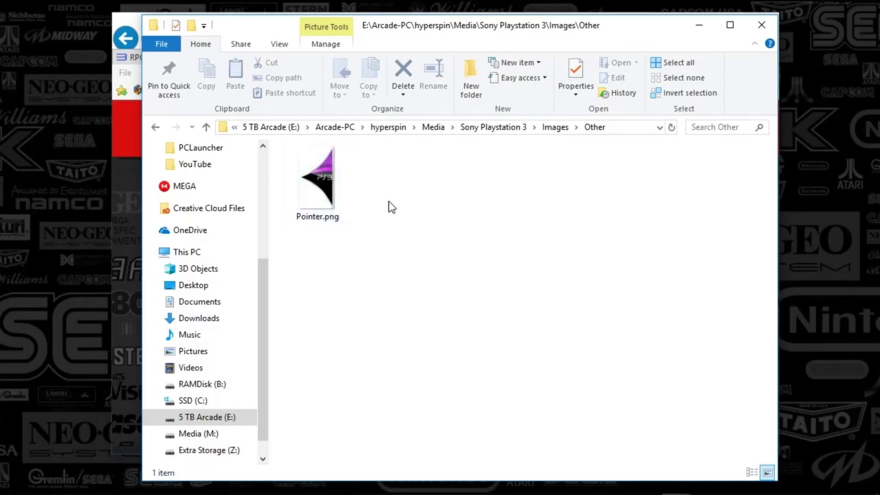
pyautogui.moveTo(512, 28); pyautogui.dragTo(529, 22)
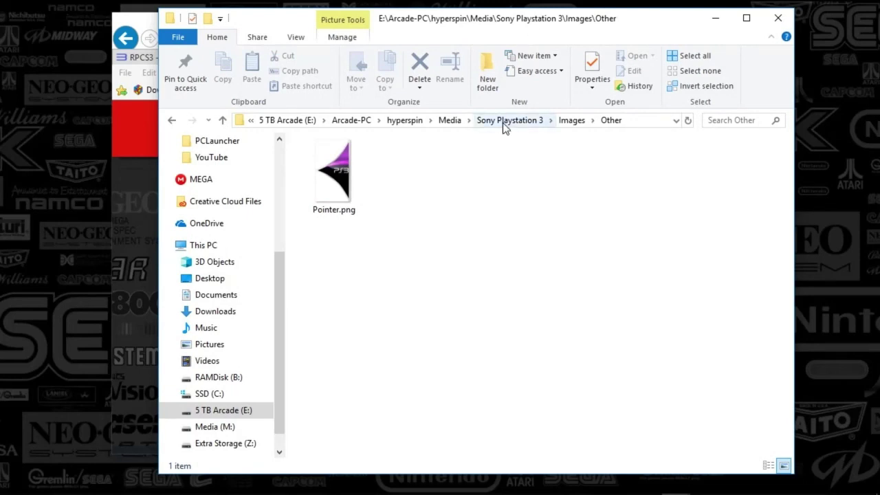
# Step: Minimise File Explorer to show the HyperSpin Sony PlayStation 3 category page again
pyautogui.click(715, 18)
pyautogui.moveTo(683, 205)
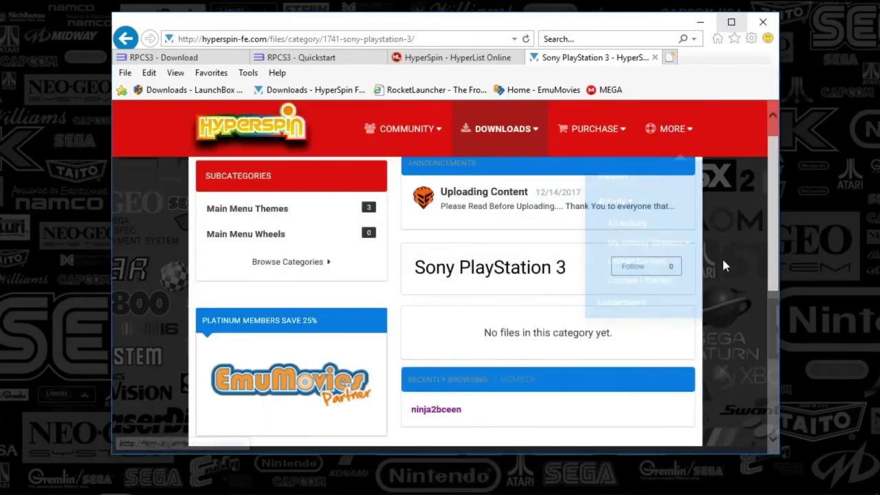